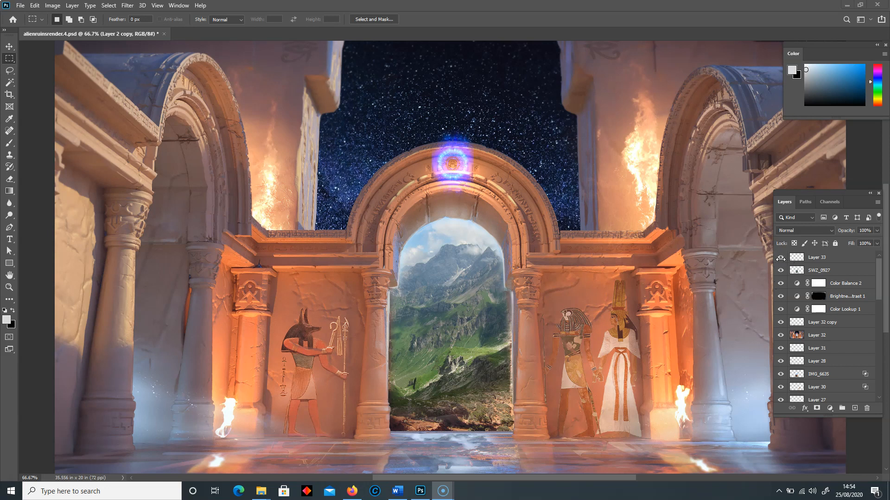
# - Hide all layers above the Background layer and select the Background layer
pyautogui.moveTo(779, 257)
pyautogui.mouseDown()
pyautogui.moveTo(782, 461)
pyautogui.moveTo(781, 255)
pyautogui.moveTo(776, 268)
pyautogui.mouseUp()
pyautogui.moveTo(876, 357)
pyautogui.mouseDown()
pyautogui.moveTo(882, 382)
pyautogui.moveTo(880, 320)
pyautogui.moveTo(881, 409)
pyautogui.mouseUp()
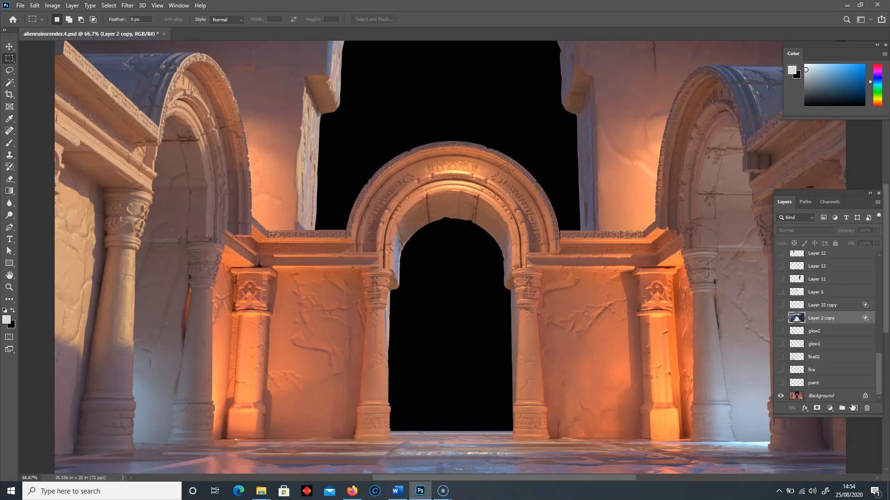
pyautogui.click(810, 398)
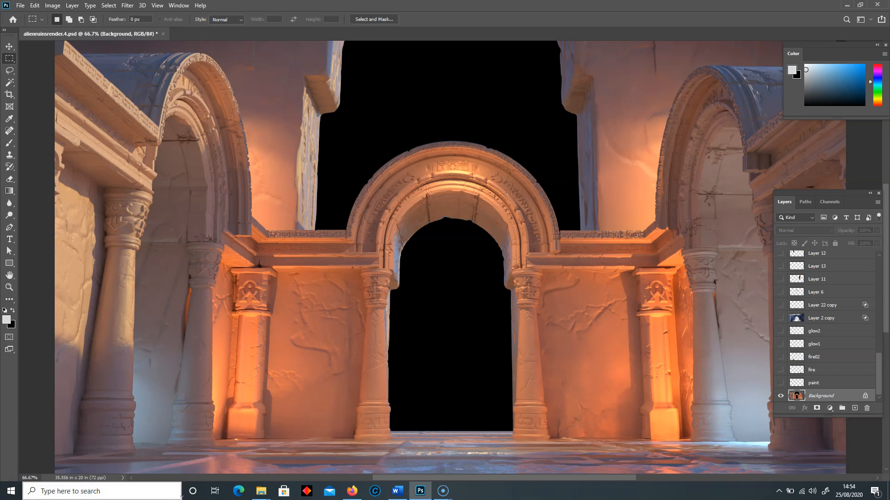
# - Switch to the Ruins folder in File Explorer and view the Alien_wall.3b.jpg image, closing it when done
pyautogui.moveTo(260, 495)
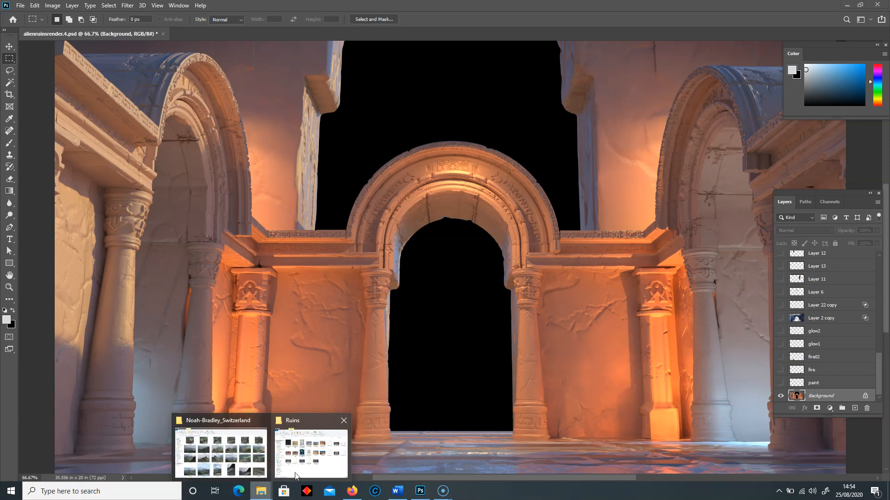
pyautogui.click(342, 420)
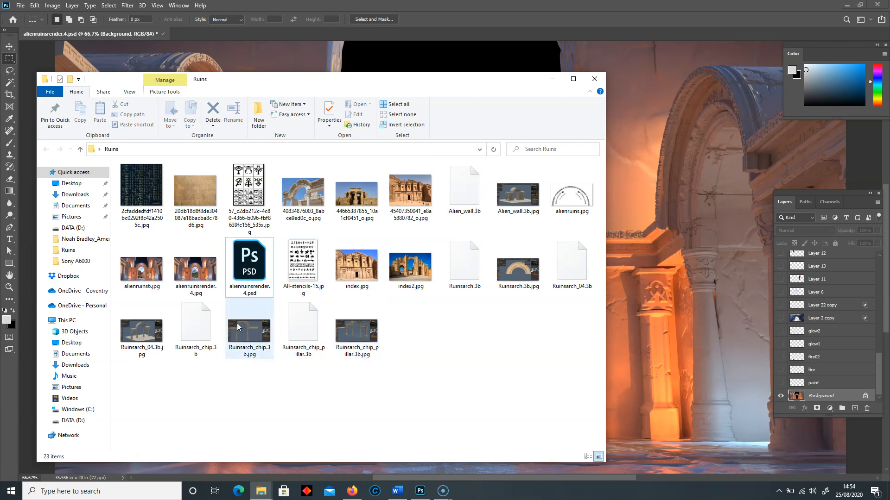
pyautogui.doubleClick(509, 197)
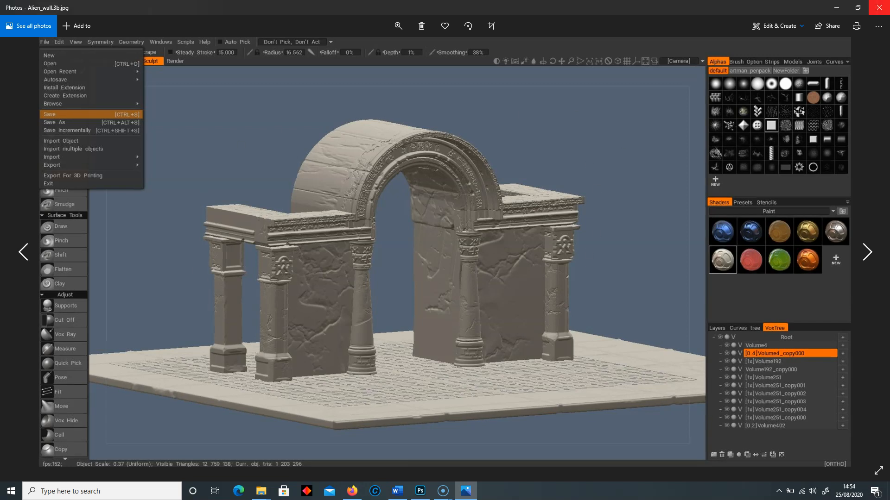
pyautogui.click(879, 7)
# - View the carved arch in Ruinsarch.3b.jpg at a larger zoom, close it and return to Photoshop
pyautogui.click(512, 278)
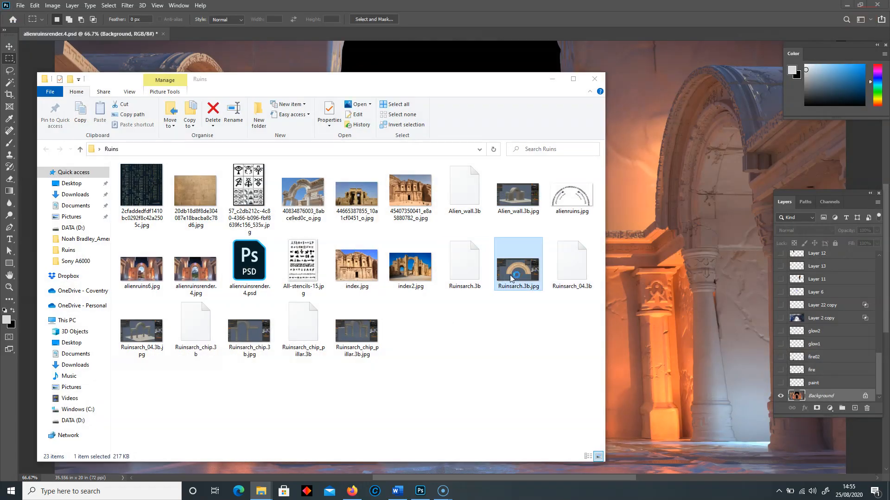
pyautogui.doubleClick(511, 278)
pyautogui.scroll(1, 508, 203)
pyautogui.moveTo(498, 199); pyautogui.dragTo(468, 210)
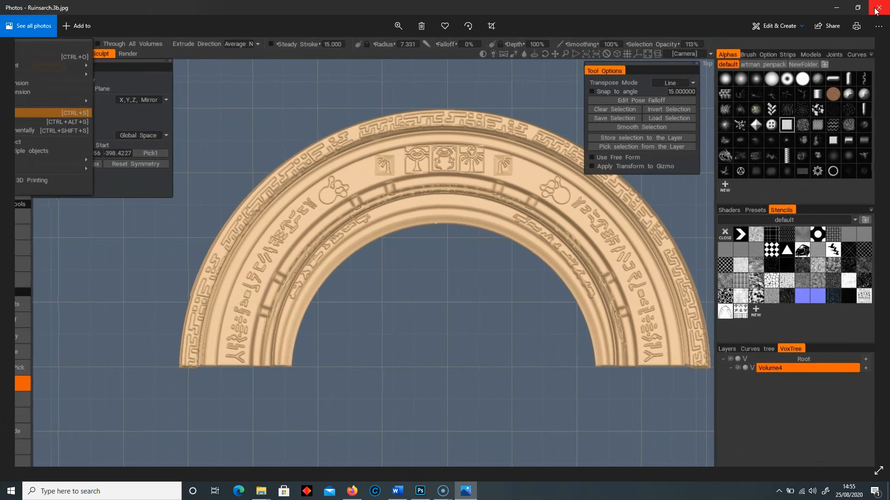
pyautogui.click(879, 8)
pyautogui.click(461, 353)
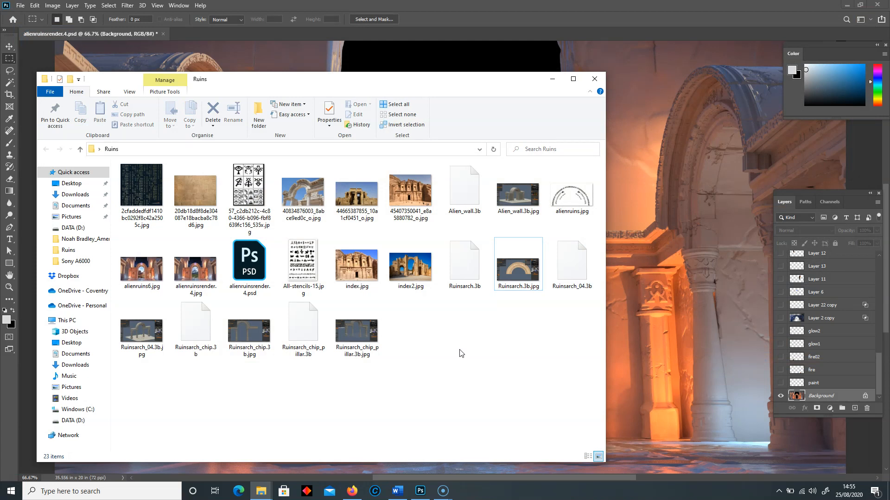
pyautogui.hotkey('alt', 'Tab')
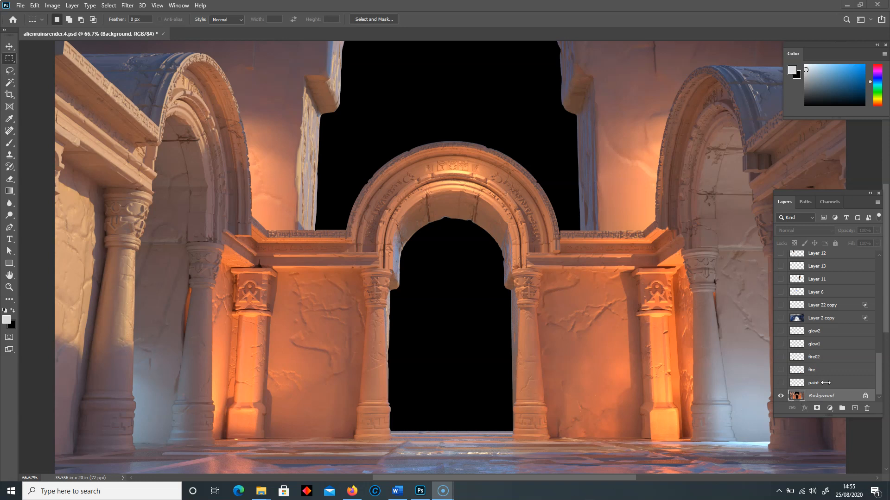
# - Make the paint, fire and fire02 layers visible above the Background layer
pyautogui.click(799, 383)
pyautogui.click(781, 383)
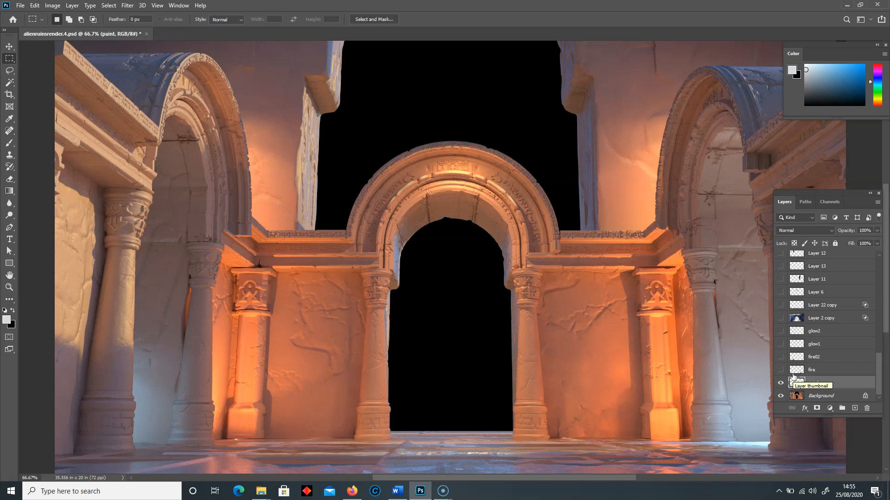
pyautogui.click(790, 372)
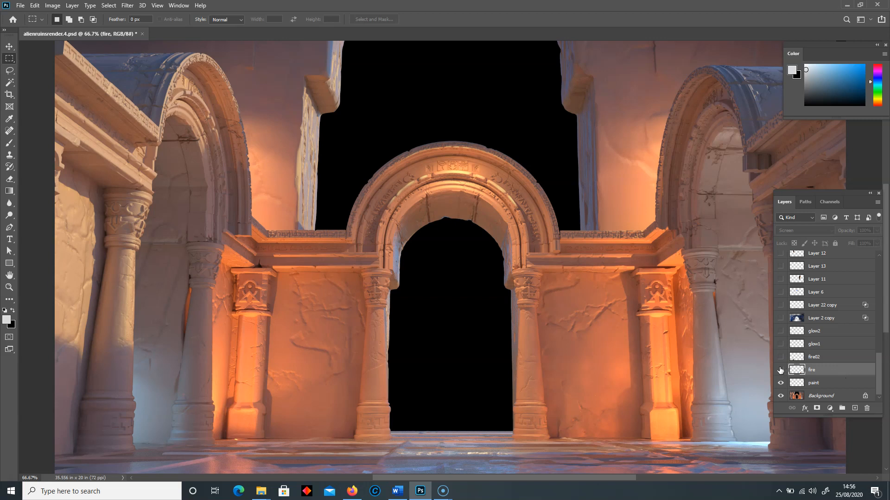
pyautogui.click(781, 370)
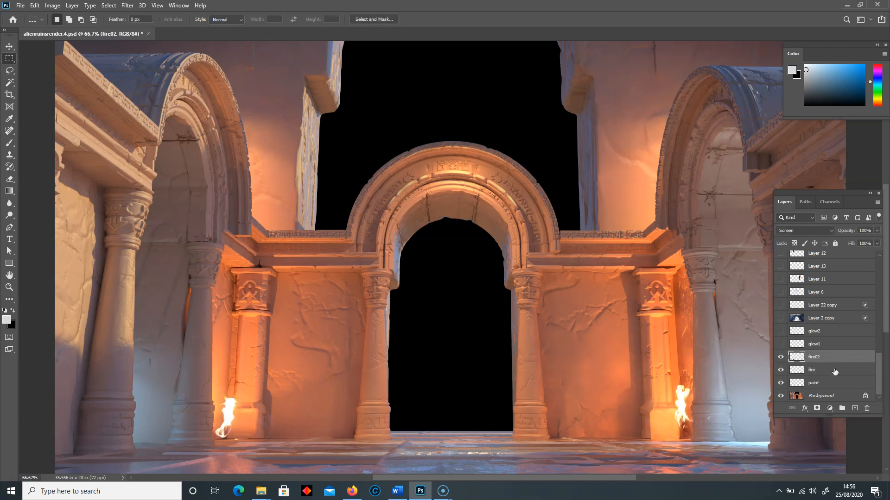
# - Switch to Firefox and copy the torch image how-to-make-a-torch.jpg
pyautogui.click(352, 491)
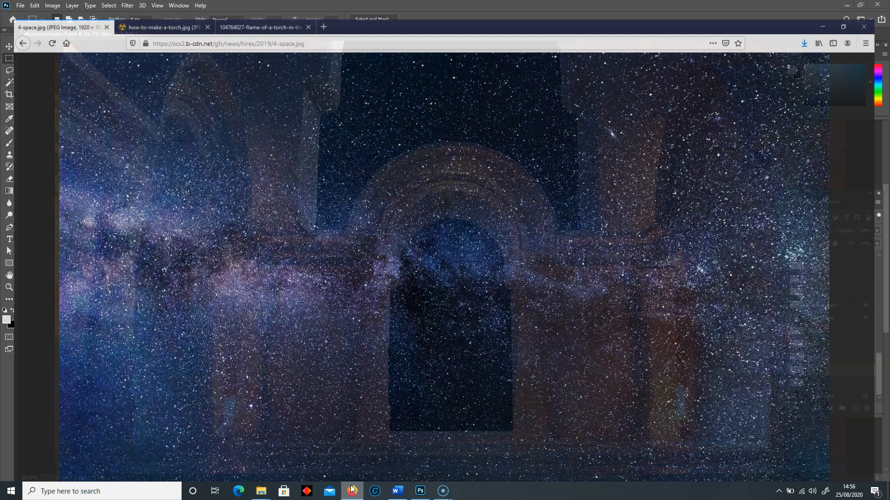
pyautogui.click(153, 8)
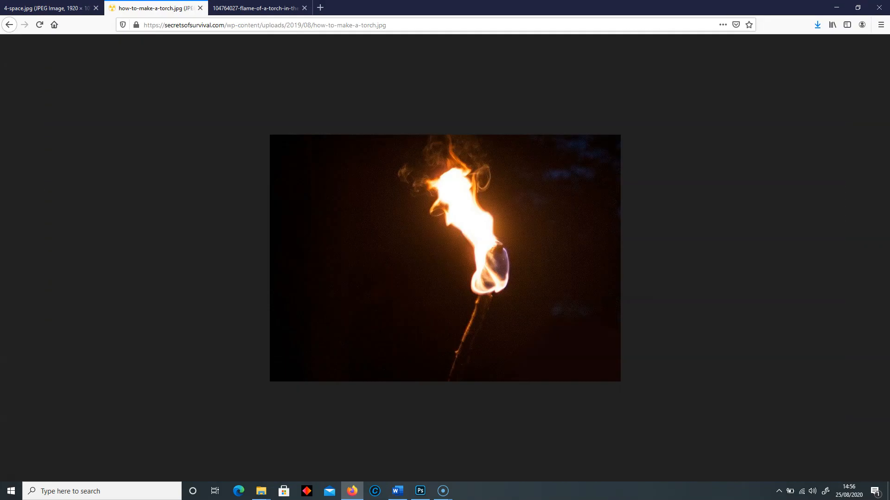
pyautogui.rightClick(493, 226)
pyautogui.click(517, 233)
# - Return to Photoshop, paste the torch image above the fire layer and move it over the wall left of the central doorway
pyautogui.click(420, 491)
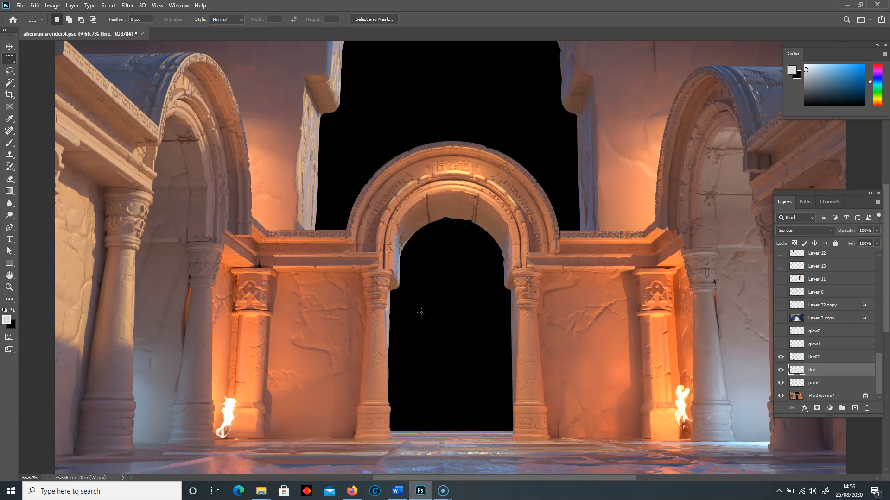
pyautogui.click(34, 6)
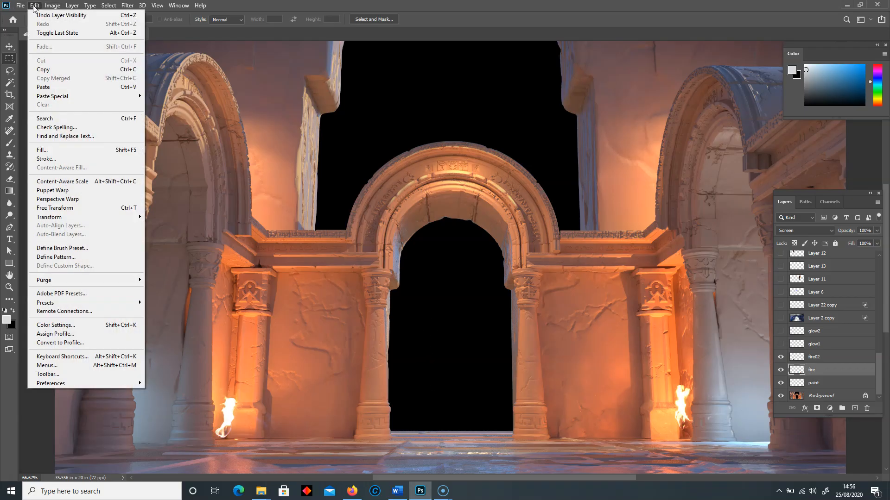
pyautogui.click(257, 99)
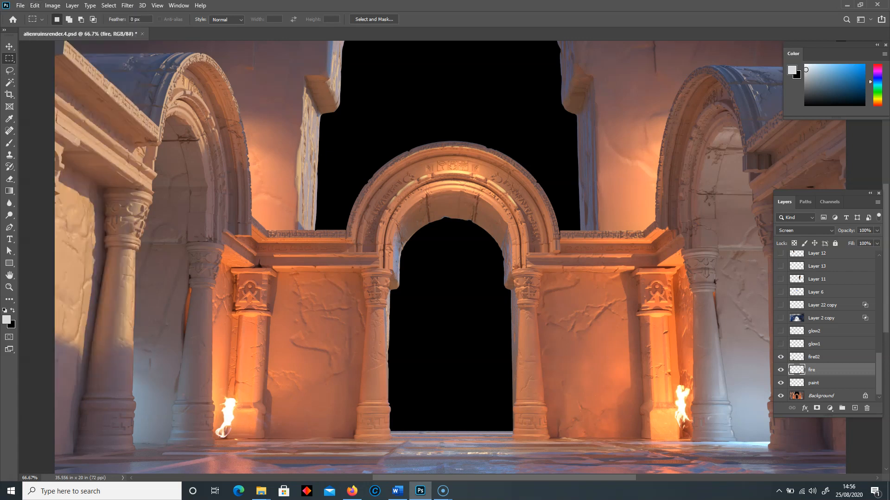
pyautogui.hotkey('ctrl', 'v')
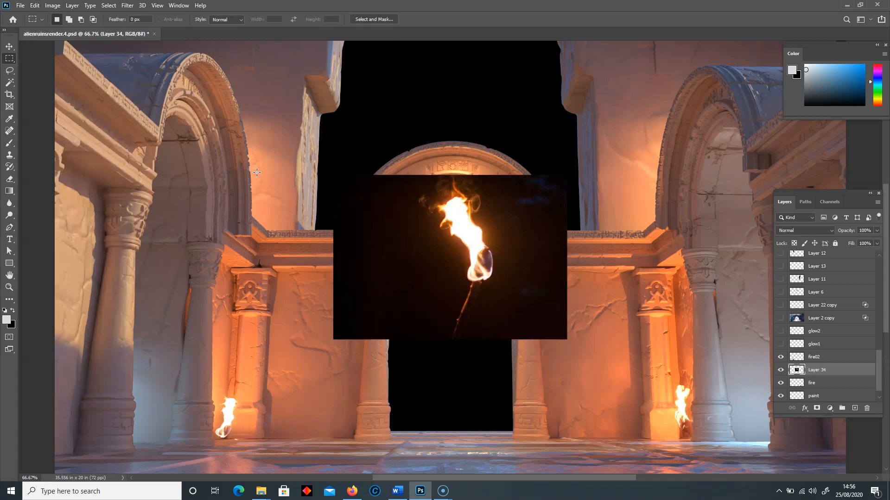
pyautogui.click(9, 46)
pyautogui.moveTo(372, 229)
pyautogui.mouseDown()
pyautogui.moveTo(188, 292)
pyautogui.moveTo(243, 325)
pyautogui.moveTo(211, 319)
pyautogui.mouseUp()
# - Try to erase the dark background around the pasted torch flame with a soft Eraser, and undo the erasing
pyautogui.click(9, 179)
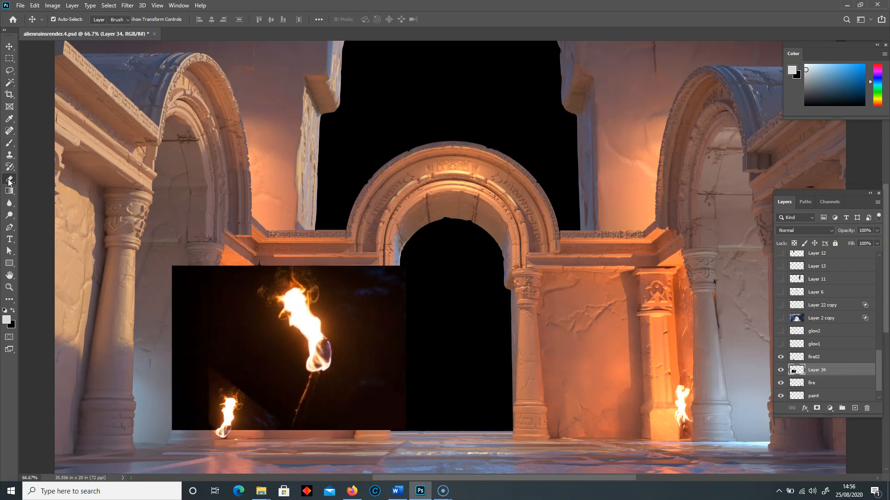
pyautogui.press('[')
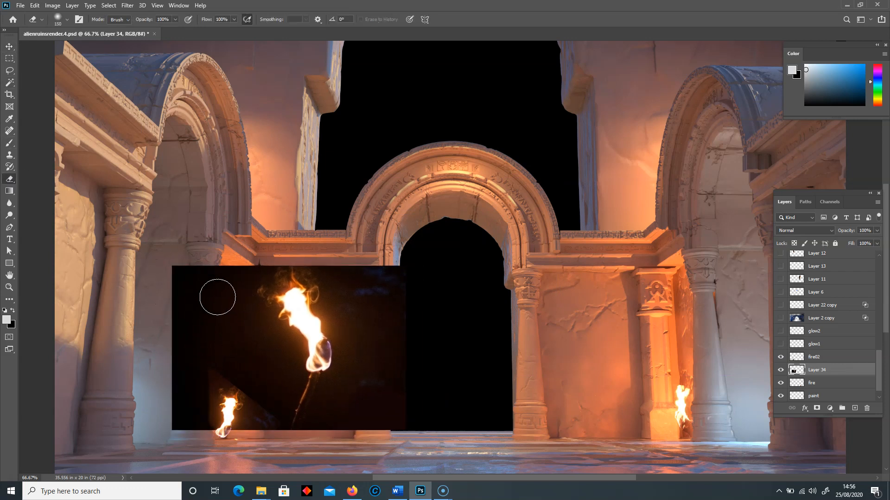
pyautogui.press('[')
pyautogui.press('[')
pyautogui.press('[')
pyautogui.moveTo(220, 291)
pyautogui.mouseDown()
pyautogui.moveTo(235, 271)
pyautogui.moveTo(241, 287)
pyautogui.moveTo(270, 263)
pyautogui.moveTo(239, 321)
pyautogui.moveTo(292, 350)
pyautogui.moveTo(290, 390)
pyautogui.moveTo(285, 404)
pyautogui.moveTo(247, 418)
pyautogui.moveTo(266, 418)
pyautogui.moveTo(210, 239)
pyautogui.moveTo(187, 297)
pyautogui.moveTo(169, 264)
pyautogui.moveTo(174, 367)
pyautogui.moveTo(205, 439)
pyautogui.moveTo(338, 391)
pyautogui.moveTo(341, 327)
pyautogui.moveTo(322, 260)
pyautogui.moveTo(296, 254)
pyautogui.moveTo(363, 317)
pyautogui.moveTo(355, 276)
pyautogui.moveTo(323, 438)
pyautogui.moveTo(356, 366)
pyautogui.mouseUp()
pyautogui.press(']')
pyautogui.press(']')
pyautogui.press(']')
pyautogui.press(']')
pyautogui.moveTo(371, 288)
pyautogui.mouseDown()
pyautogui.moveTo(360, 417)
pyautogui.moveTo(348, 412)
pyautogui.moveTo(404, 330)
pyautogui.moveTo(377, 413)
pyautogui.mouseUp()
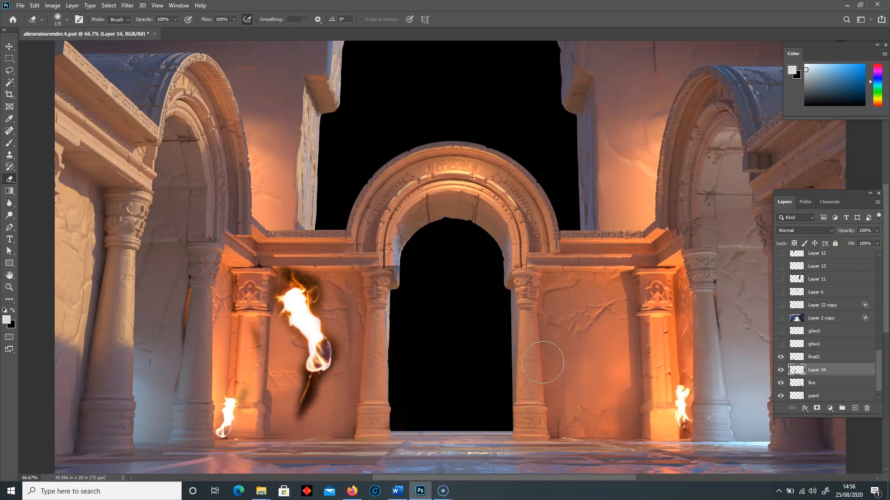
pyautogui.hotkey('ctrl', 'z')
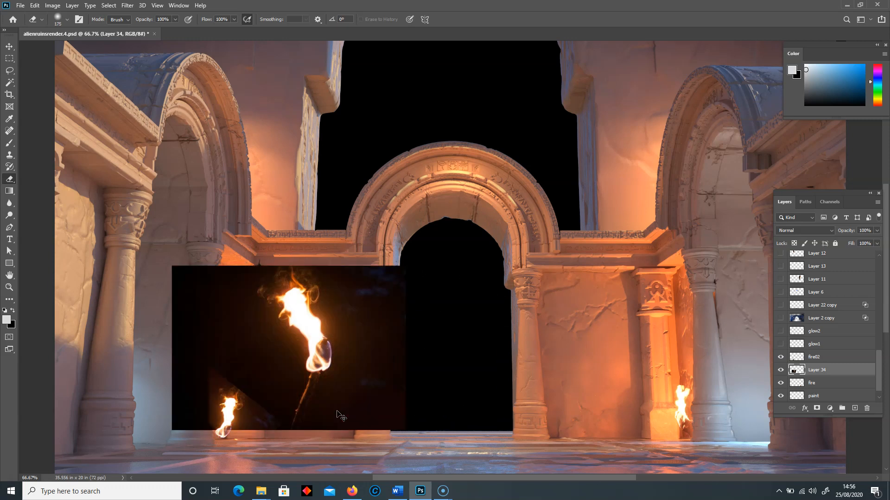
# - Try to remove the torch image's dark background by selecting and deleting areas with the Magic Wand at tolerance 15
pyautogui.click(9, 46)
pyautogui.moveTo(267, 360)
pyautogui.mouseDown()
pyautogui.moveTo(259, 330)
pyautogui.moveTo(259, 374)
pyautogui.moveTo(253, 352)
pyautogui.moveTo(266, 359)
pyautogui.mouseUp()
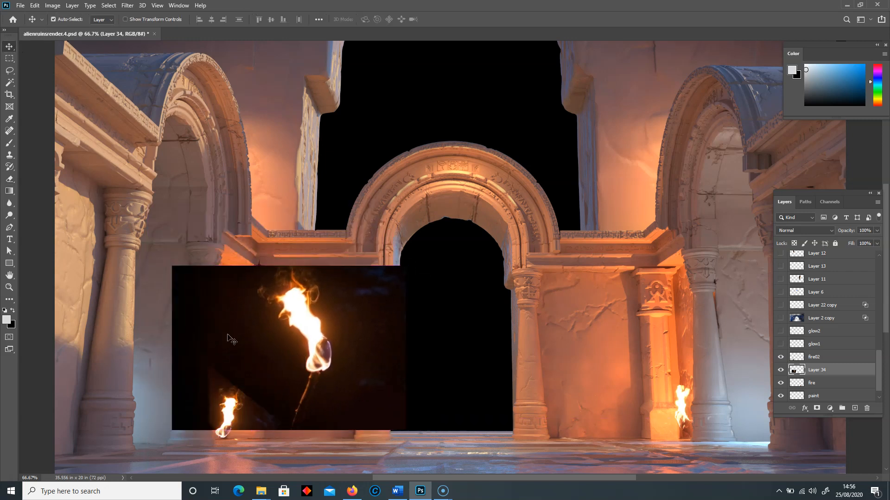
pyautogui.click(9, 83)
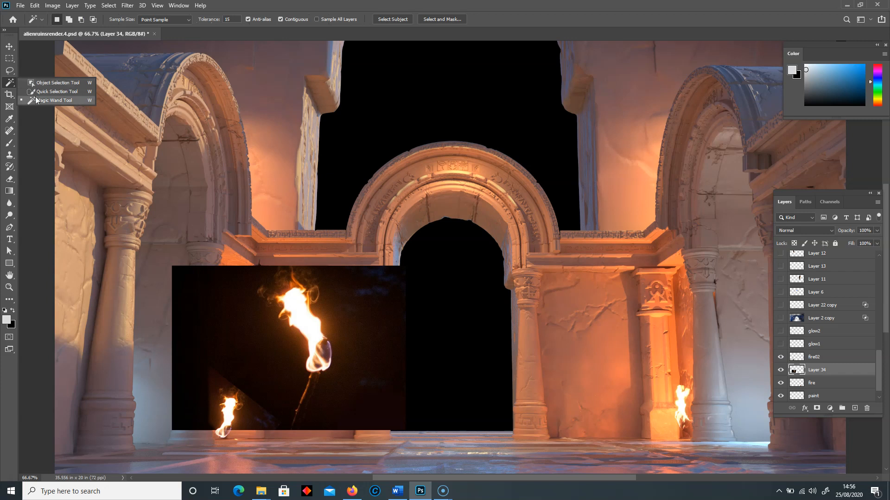
pyautogui.click(38, 101)
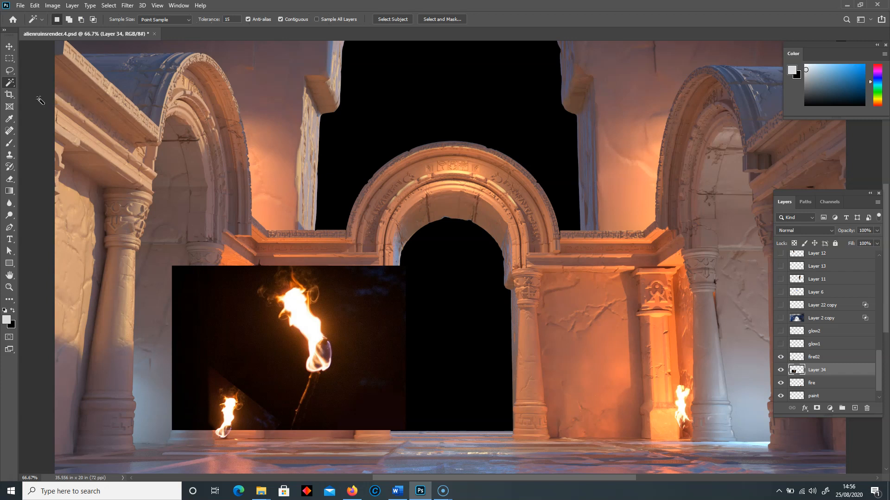
pyautogui.click(204, 407)
pyautogui.press('Delete')
pyautogui.click(272, 328)
pyautogui.press('Delete')
pyautogui.click(295, 339)
pyautogui.press('Delete')
pyautogui.click(348, 331)
pyautogui.press('Delete')
pyautogui.click(329, 328)
pyautogui.press('Delete')
pyautogui.click(291, 346)
pyautogui.press('Delete')
# - Try to clear the leftover dark patches around the flame by outlining and deleting them with the Lasso tool
pyautogui.click(9, 72)
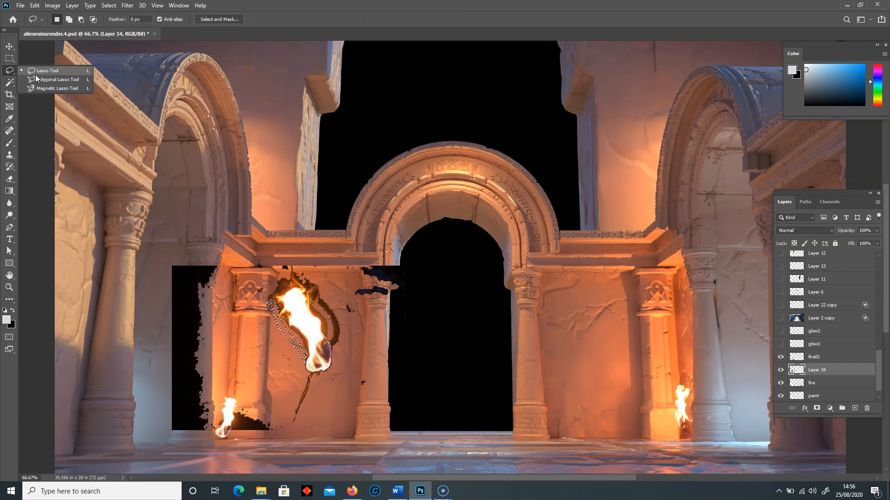
pyautogui.click(42, 73)
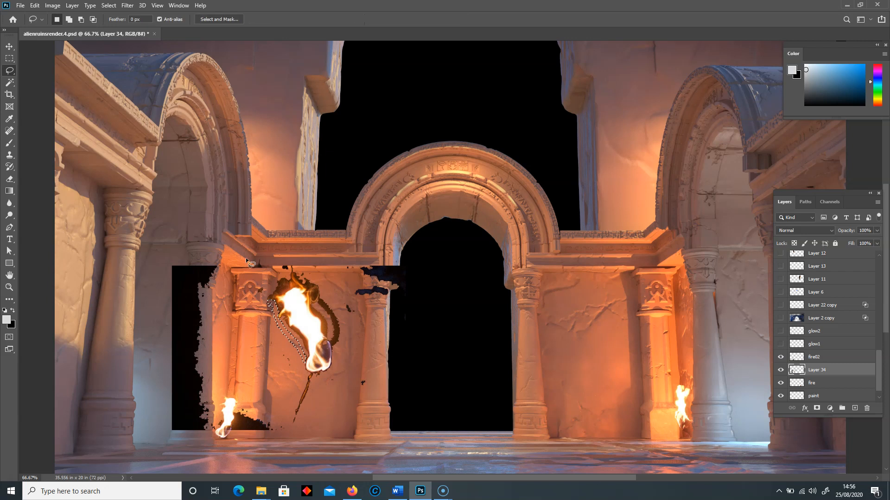
pyautogui.moveTo(267, 253)
pyautogui.mouseDown()
pyautogui.moveTo(262, 320)
pyautogui.moveTo(301, 371)
pyautogui.moveTo(278, 463)
pyautogui.moveTo(93, 245)
pyautogui.mouseUp()
pyautogui.press('Delete')
pyautogui.hotkey('ctrl', 'd')
pyautogui.moveTo(282, 274)
pyautogui.mouseDown()
pyautogui.moveTo(317, 289)
pyautogui.moveTo(361, 412)
pyautogui.moveTo(411, 408)
pyautogui.moveTo(424, 257)
pyautogui.moveTo(310, 230)
pyautogui.mouseUp()
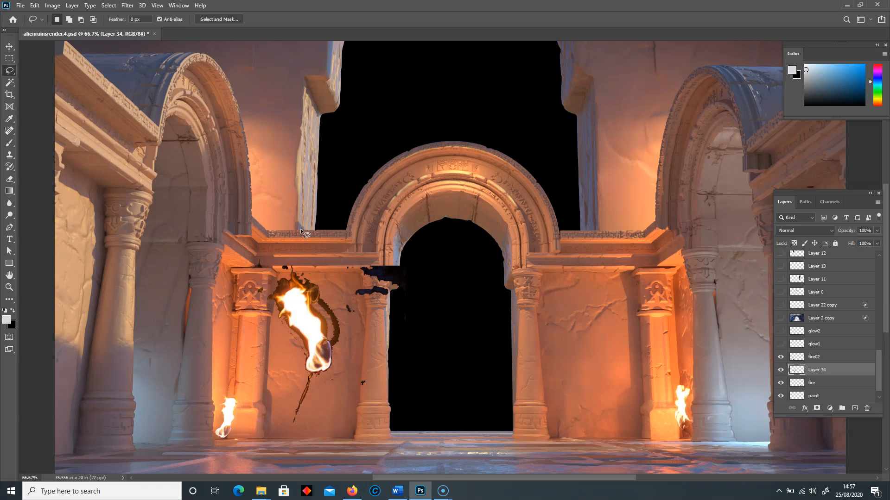
pyautogui.press('Delete')
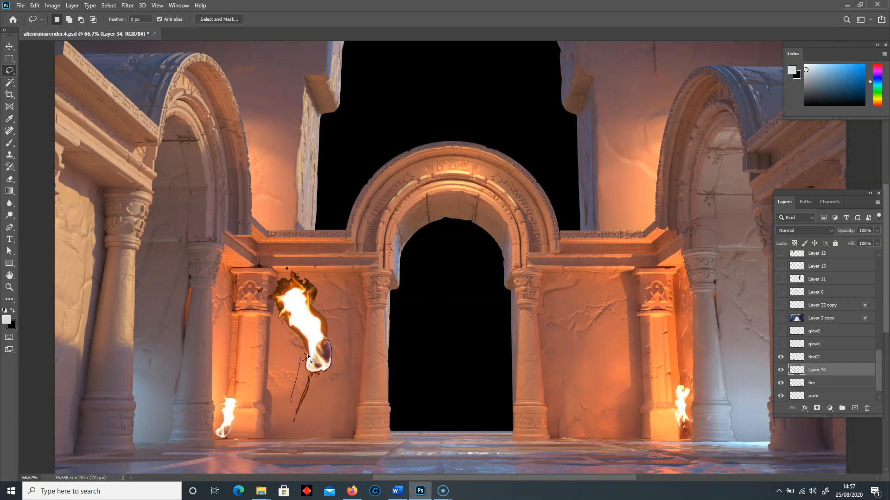
pyautogui.moveTo(289, 326); pyautogui.dragTo(278, 320)
# - Undo the Lasso and Magic Wand deletions on the torch layer
pyautogui.hotkey('ctrl', 'z')
pyautogui.hotkey('ctrl', 'z')
pyautogui.hotkey('ctrl', 'z')
pyautogui.hotkey('ctrl', 'z')
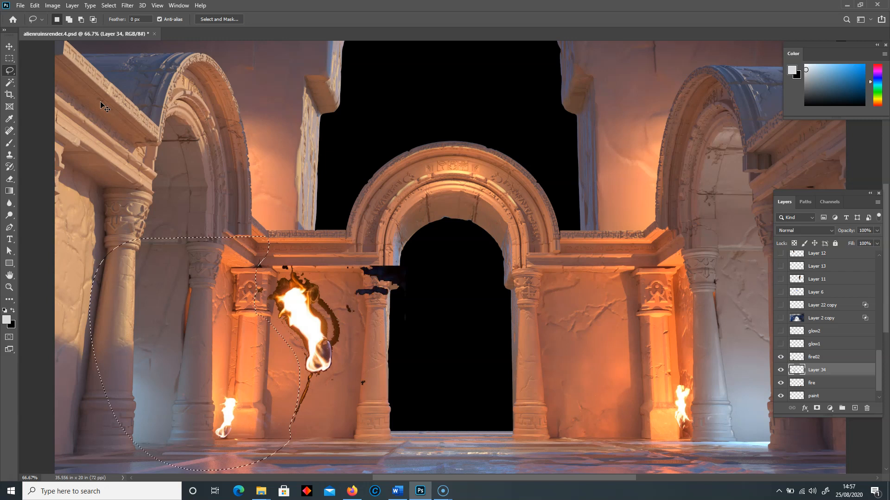
pyautogui.hotkey('ctrl', 'z')
pyautogui.hotkey('ctrl', 'z')
pyautogui.hotkey('ctrl', 'z')
pyautogui.hotkey('ctrl', 'z')
pyautogui.hotkey('ctrl', 'z')
pyautogui.hotkey('ctrl', 'z')
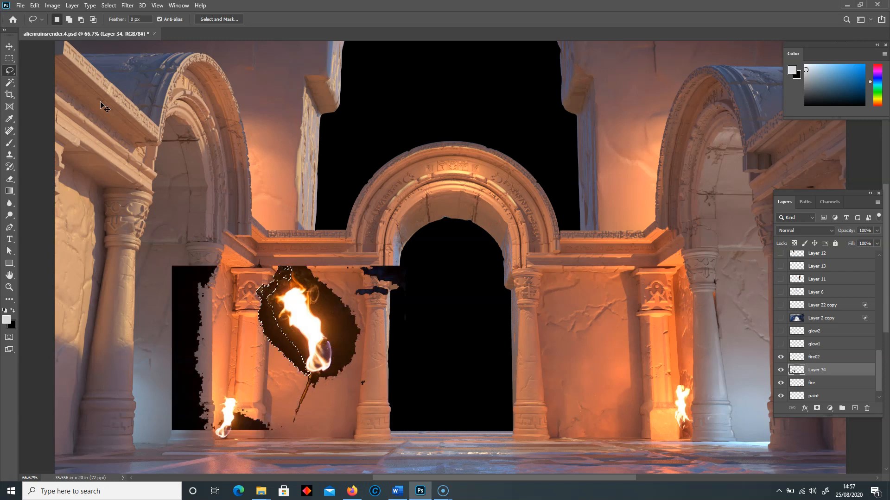
# - Move the torch image off the existing flame and back over the wall and column left of the central arch
pyautogui.click(9, 47)
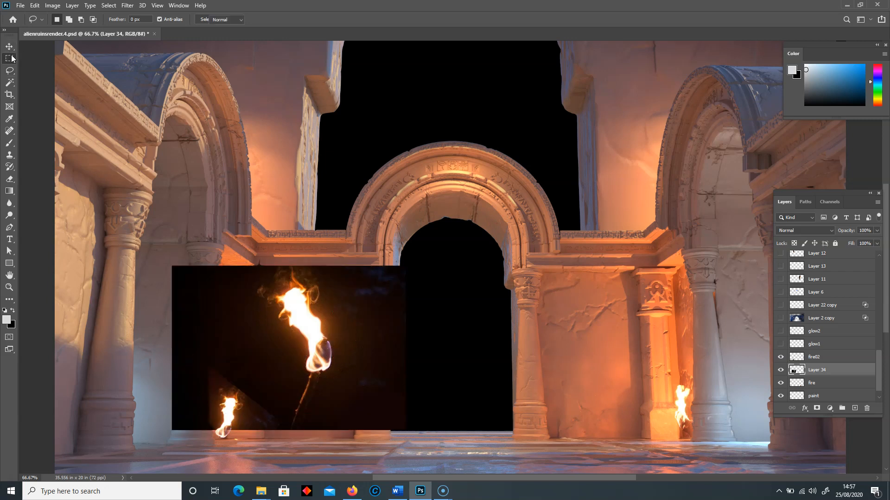
pyautogui.moveTo(267, 347); pyautogui.dragTo(358, 235)
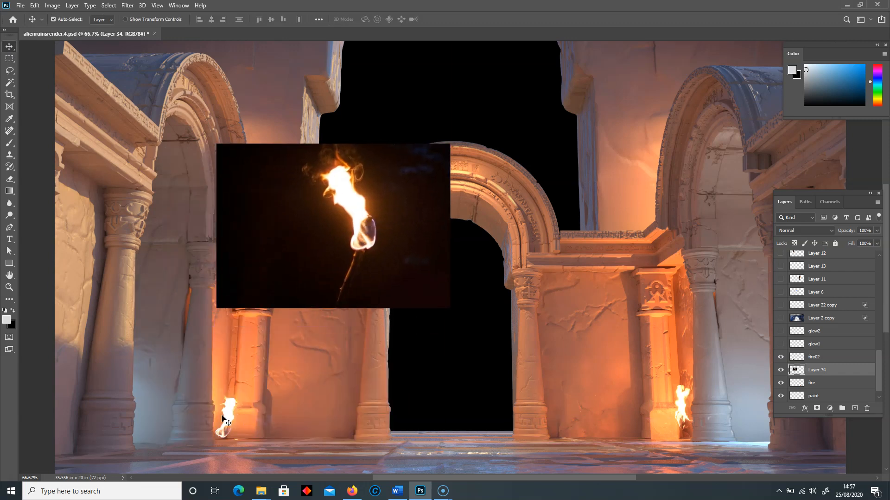
pyautogui.moveTo(323, 269); pyautogui.dragTo(259, 397)
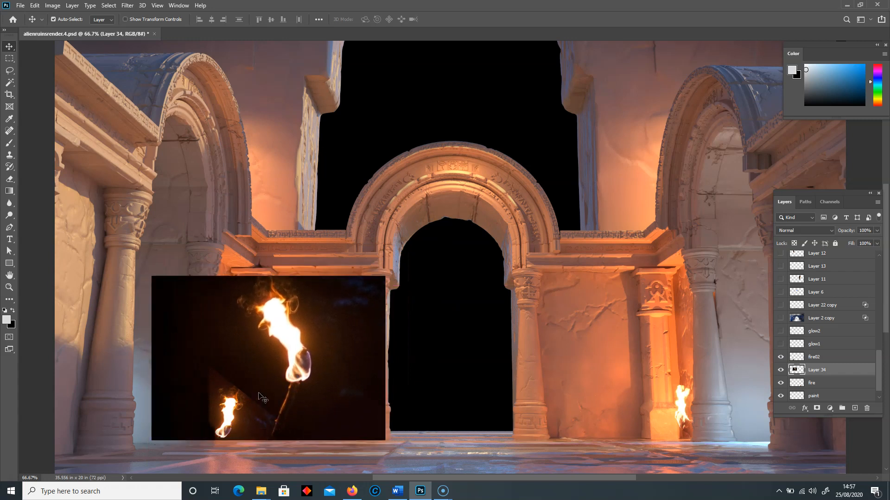
# - Set the torch layer's blend mode to Screen and compare it with the neighbouring blend modes
pyautogui.click(793, 231)
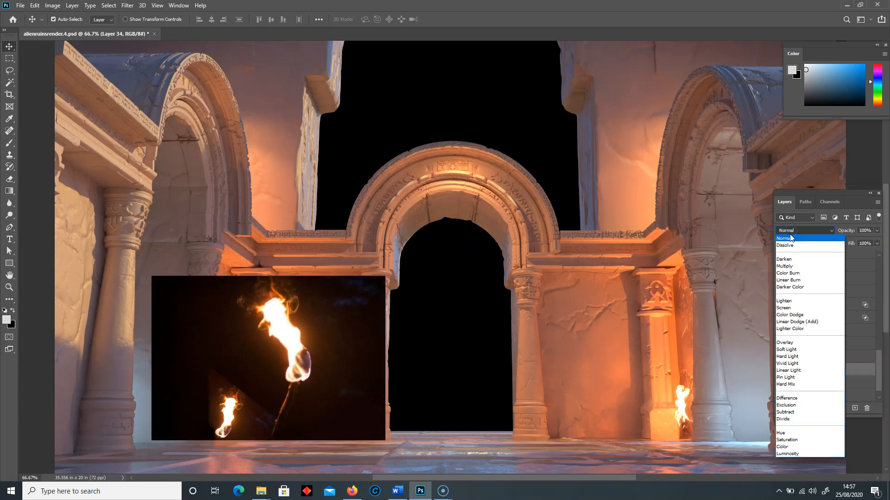
pyautogui.click(786, 308)
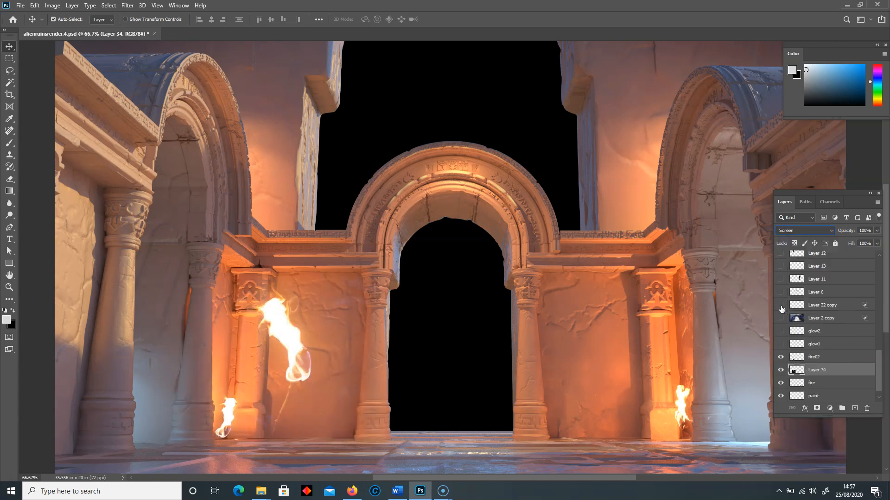
pyautogui.press('Down')
pyautogui.press('Up')
pyautogui.press('Up')
pyautogui.press('Up')
pyautogui.press('Down')
pyautogui.press('Down')
# - Scale the torch flame down to less than half its size and place it on the base of the left column
pyautogui.moveTo(295, 365)
pyautogui.mouseDown()
pyautogui.moveTo(282, 376)
pyautogui.moveTo(297, 377)
pyautogui.mouseUp()
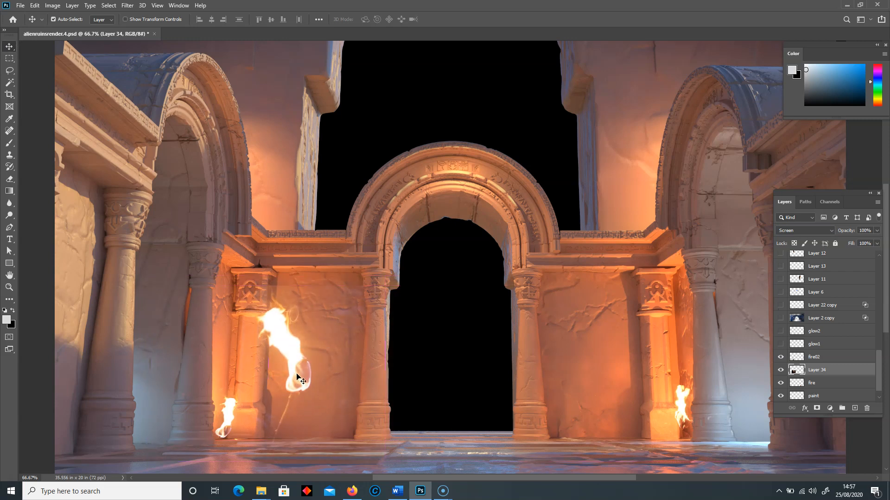
pyautogui.hotkey('ctrl', 't')
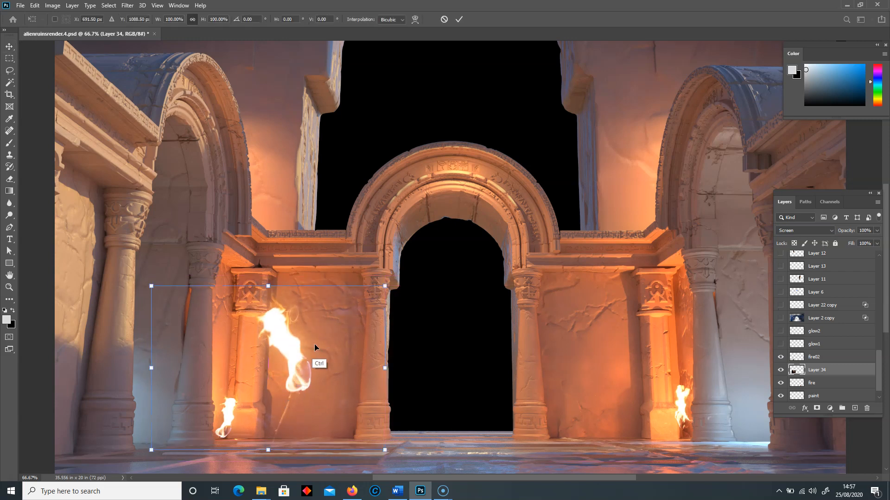
pyautogui.moveTo(385, 287); pyautogui.dragTo(272, 398)
pyautogui.moveTo(188, 425); pyautogui.dragTo(241, 414)
pyautogui.press('Return')
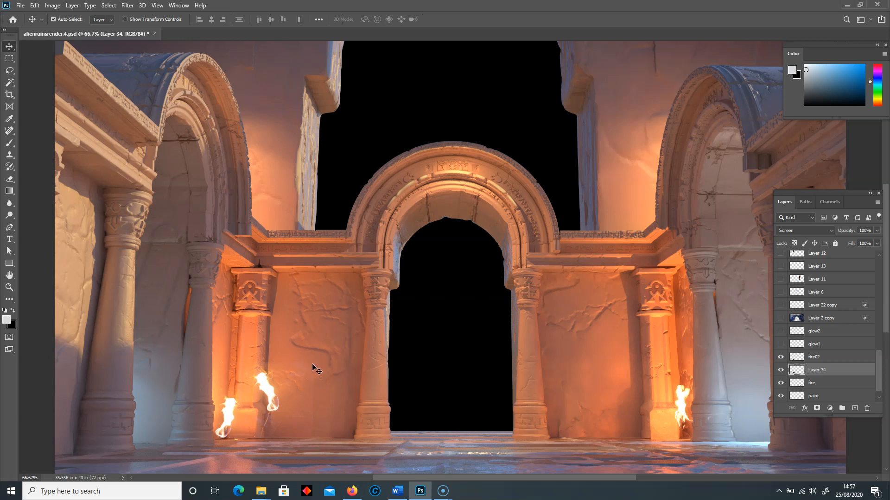
pyautogui.click(9, 179)
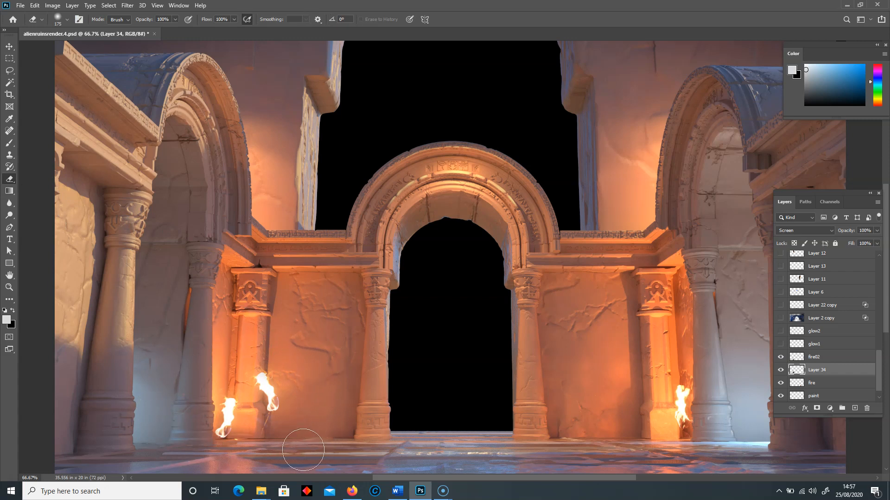
pyautogui.click(9, 46)
pyautogui.moveTo(258, 407); pyautogui.dragTo(259, 393)
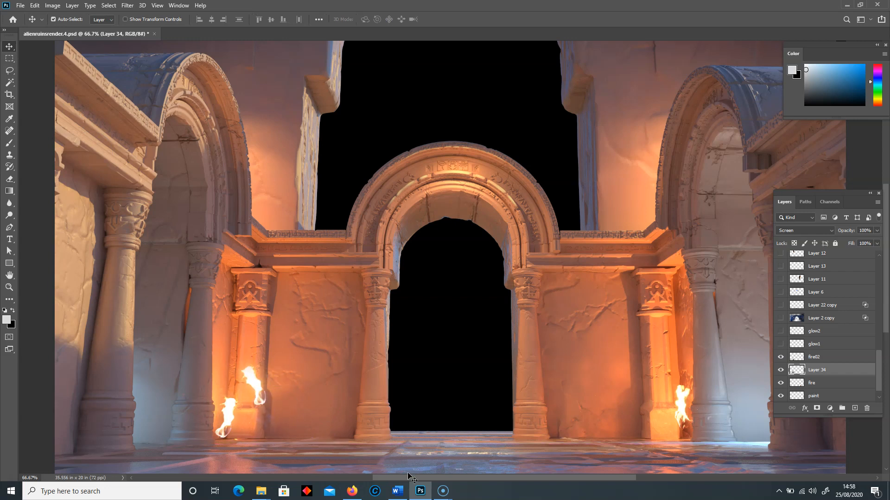
# - Copy the black-background torch flame image from Firefox into the Photoshop document, over the wall right of the central arch
pyautogui.click(352, 492)
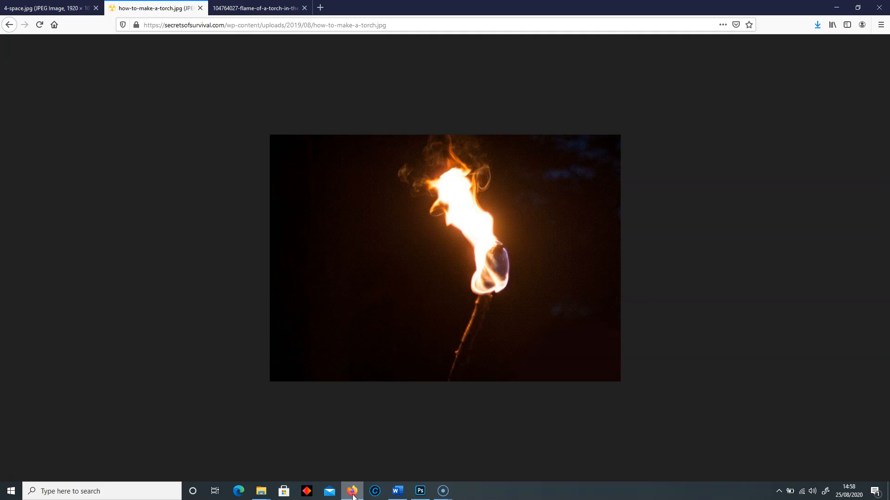
pyautogui.click(255, 8)
pyautogui.rightClick(448, 261)
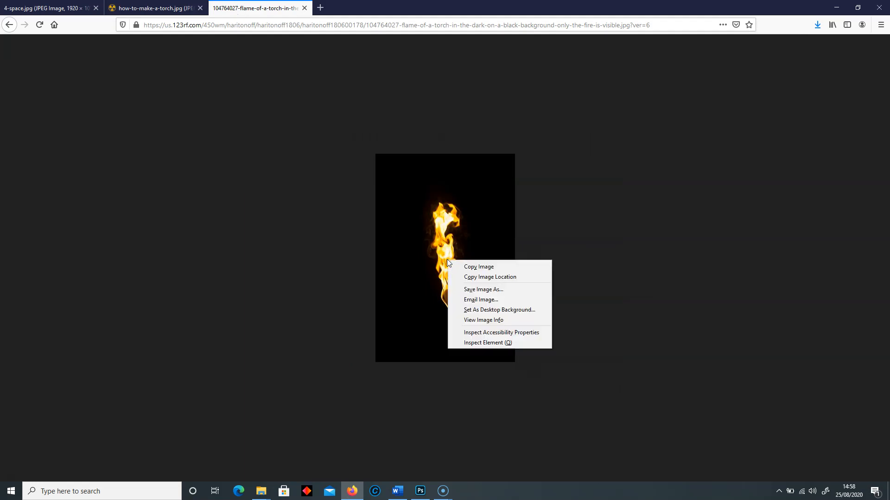
pyautogui.click(476, 267)
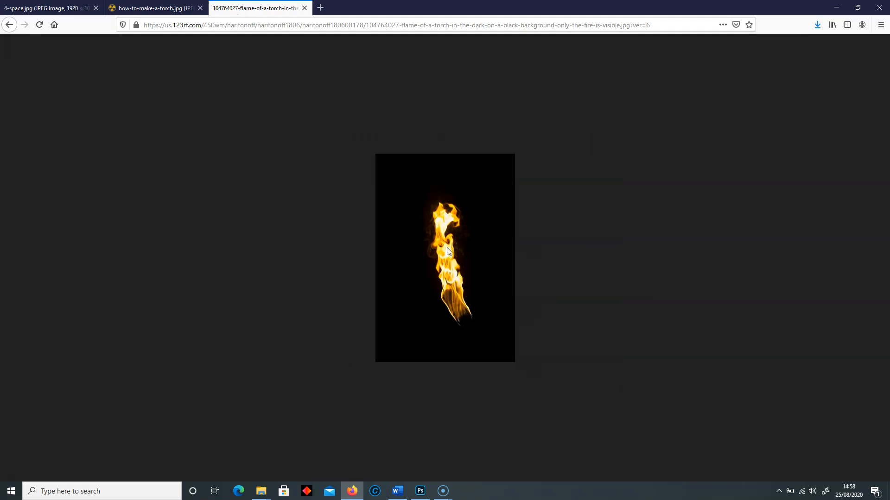
pyautogui.click(420, 491)
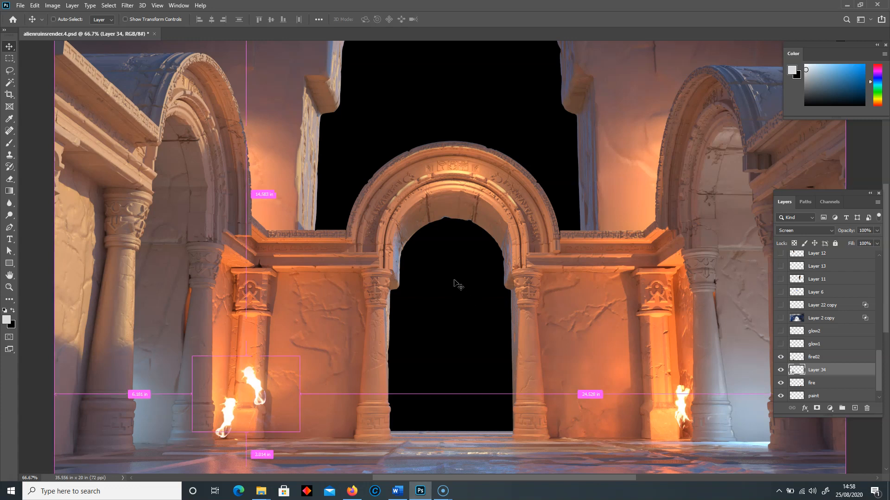
pyautogui.hotkey('ctrl', 'v')
pyautogui.moveTo(453, 253); pyautogui.dragTo(602, 358)
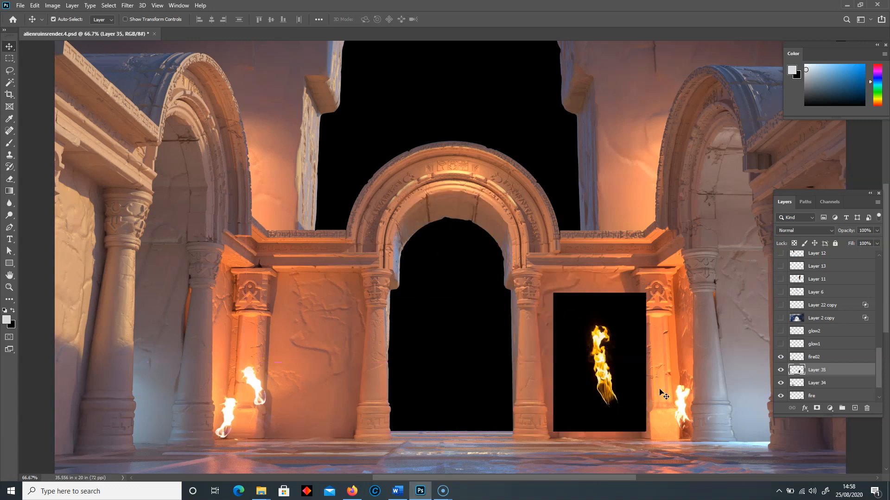
# - Remove the pasted flame's black background by splitting its This Layer Blend If black slider to about 128 / 255, and shift the flame slightly left
pyautogui.doubleClick(843, 372)
pyautogui.moveTo(134, 16); pyautogui.dragTo(199, 55)
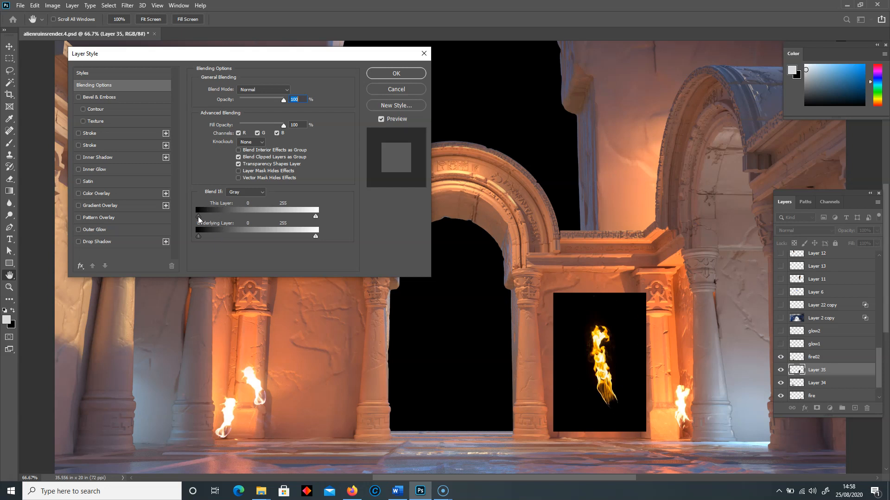
pyautogui.moveTo(200, 216); pyautogui.dragTo(228, 220)
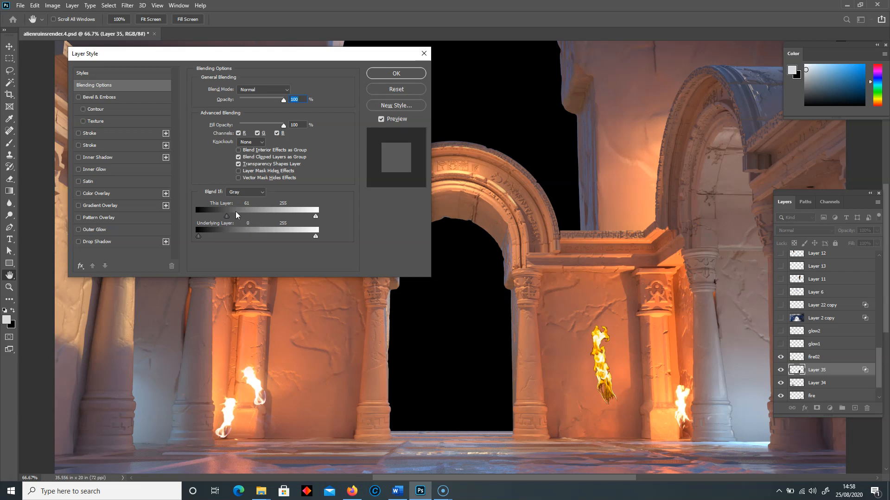
pyautogui.moveTo(228, 217); pyautogui.dragTo(310, 224)
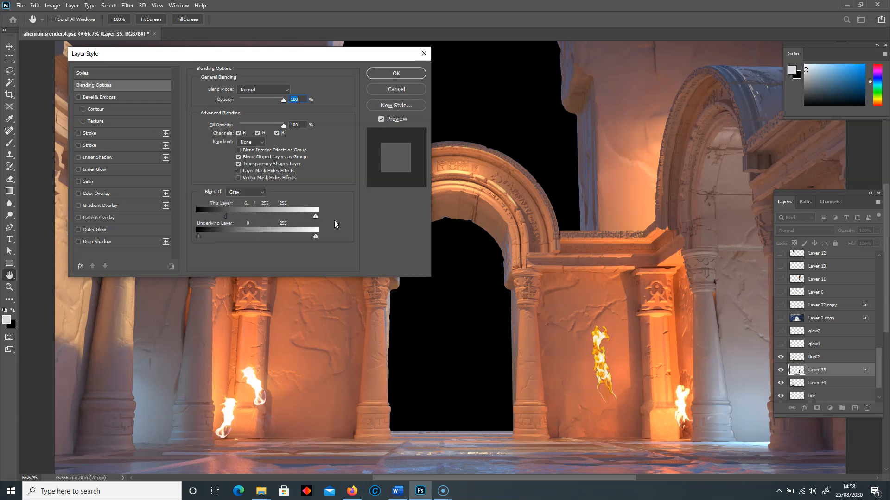
pyautogui.moveTo(227, 215); pyautogui.dragTo(273, 219)
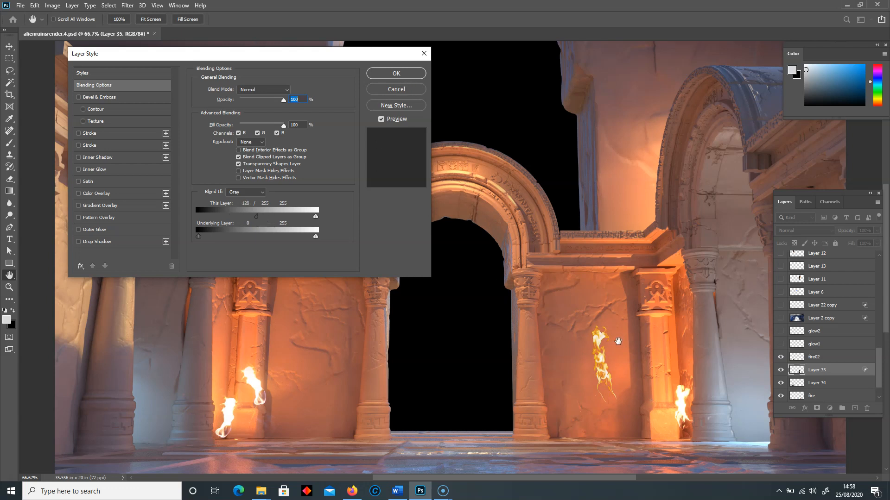
pyautogui.click(397, 73)
pyautogui.moveTo(614, 407); pyautogui.dragTo(587, 369)
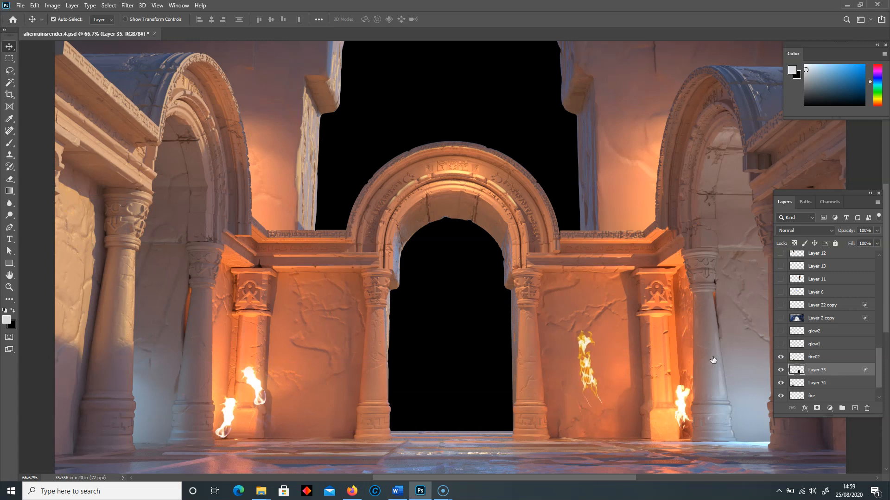
# - Try adjusting the pasted flame's Underlying Layer Blend If range and discard the change
pyautogui.doubleClick(844, 372)
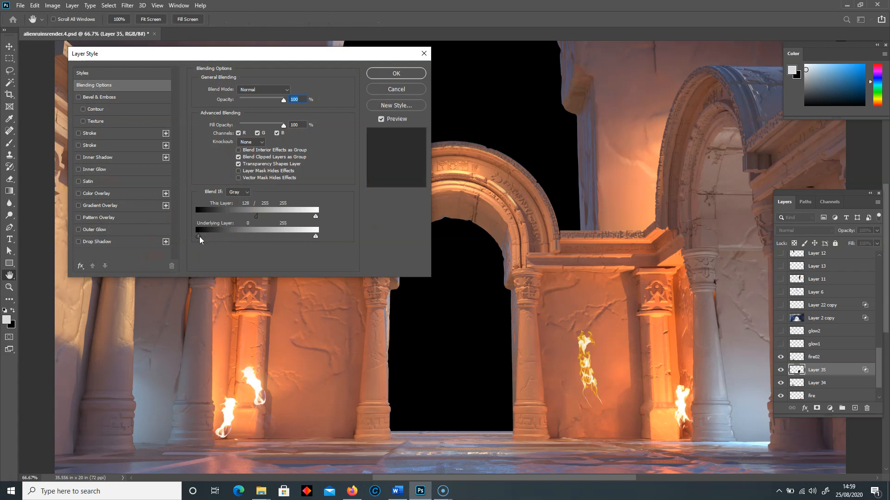
pyautogui.moveTo(246, 237); pyautogui.dragTo(157, 229)
pyautogui.click(385, 91)
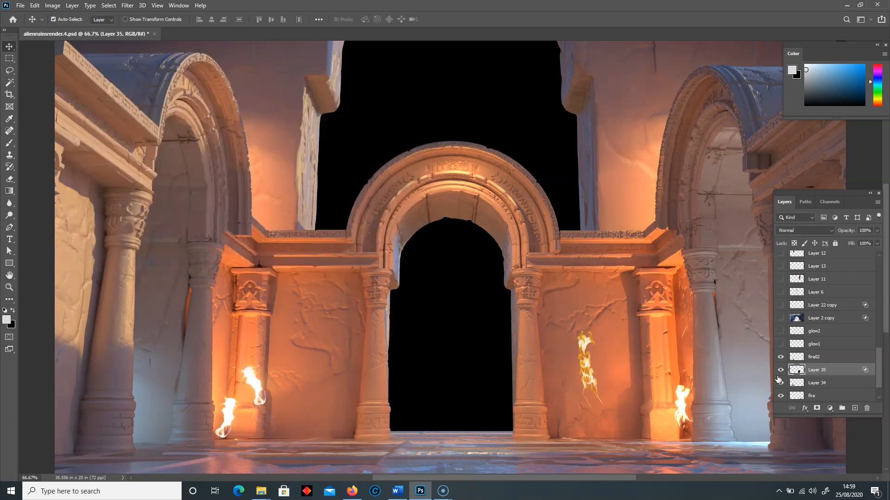
# - Hide Layer 35, show the hidden layers from glow1 upwards, and expand the anu1 group
pyautogui.click(780, 369)
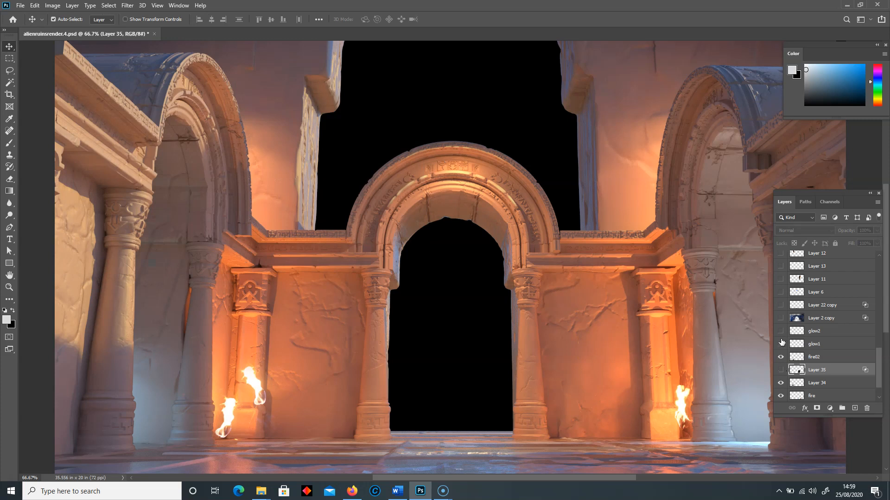
pyautogui.moveTo(783, 347); pyautogui.dragTo(775, 246)
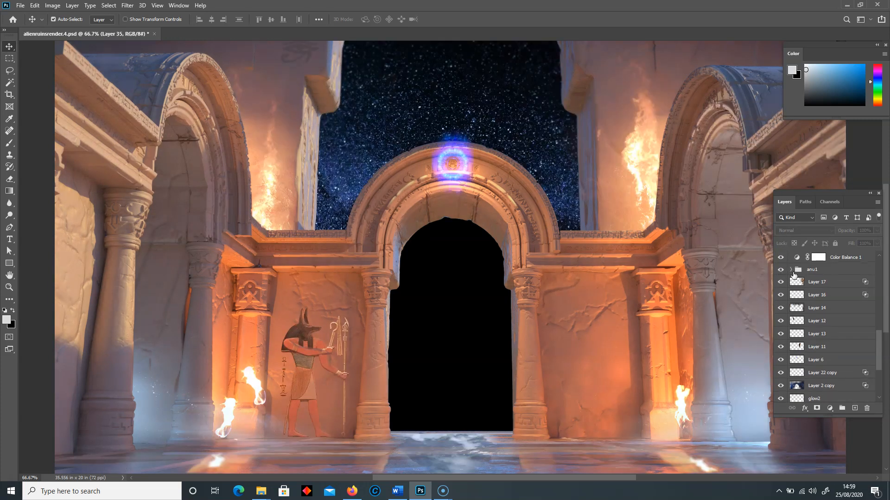
pyautogui.click(823, 271)
pyautogui.click(791, 270)
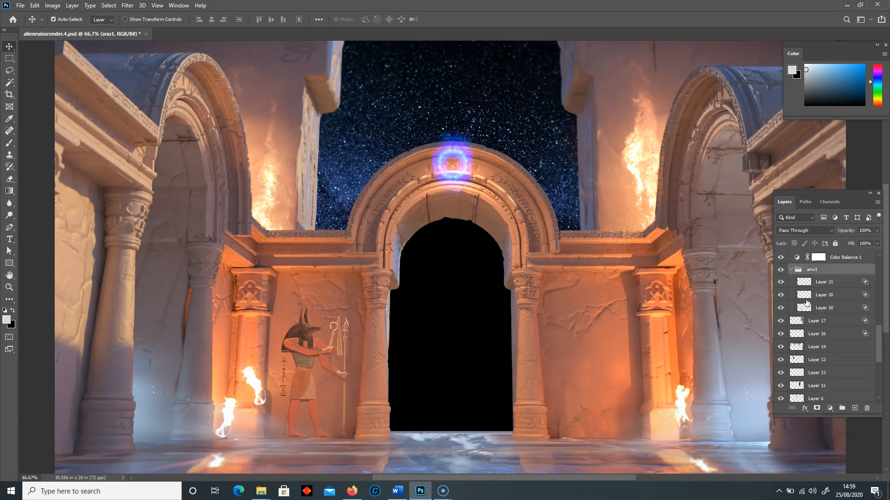
# - Isolate the Anubis figure on Layer 18 by hiding Layers 21 and 20, and toggle its visibility to inspect it
pyautogui.click(782, 282)
pyautogui.click(781, 295)
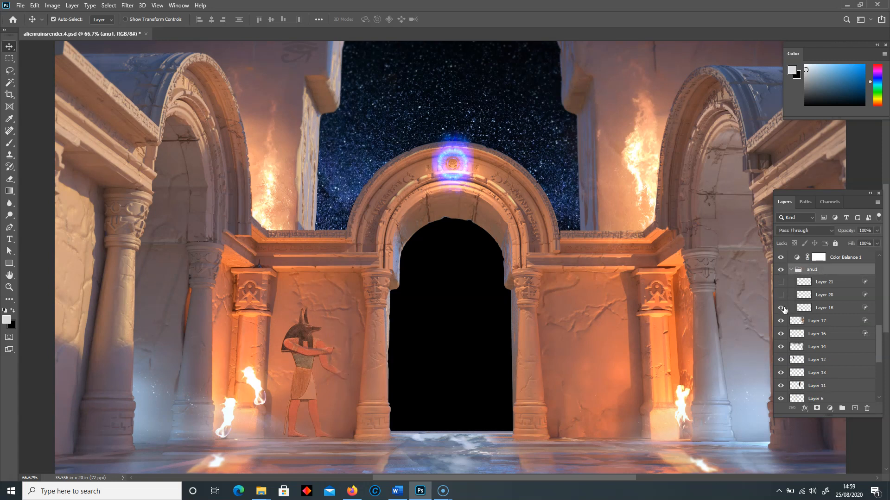
pyautogui.click(781, 308)
pyautogui.click(781, 309)
# - Try rebuilding Layer 18's wall blending from reset Blend If sliders, with Underlying Layer at 21 / 186 and This Layer at 4 / 23, and discard it
pyautogui.doubleClick(847, 309)
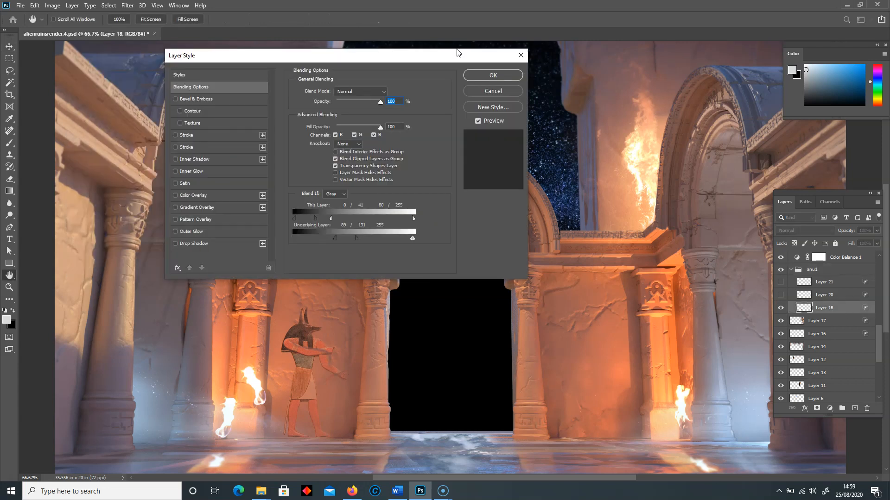
pyautogui.moveTo(457, 52); pyautogui.dragTo(631, 64)
pyautogui.moveTo(534, 253); pyautogui.dragTo(432, 253)
pyautogui.moveTo(490, 230); pyautogui.dragTo(676, 229)
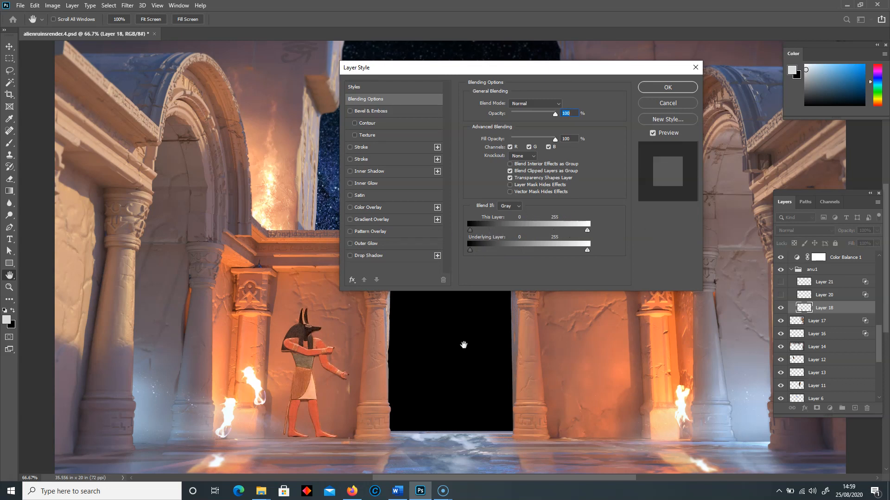
pyautogui.moveTo(474, 252); pyautogui.dragTo(556, 248)
pyautogui.press('alt')
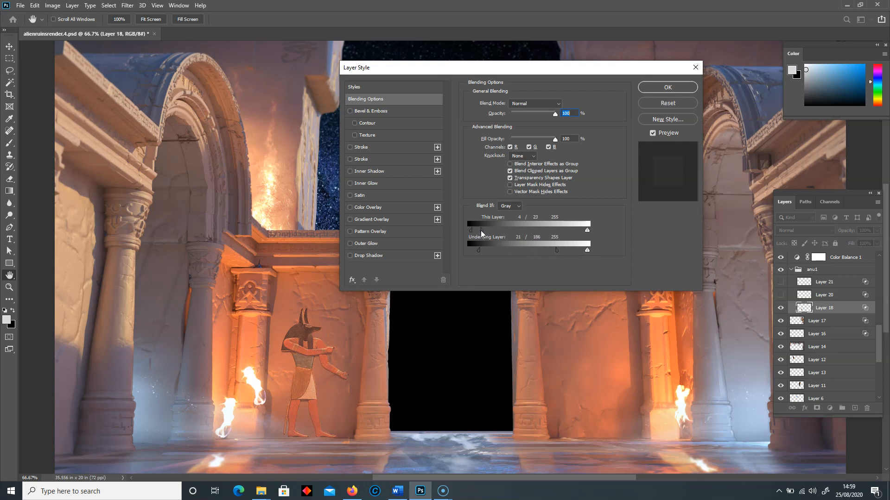
pyautogui.moveTo(585, 231); pyautogui.dragTo(523, 226)
pyautogui.click(671, 107)
# - Show Layers 20 and 21 of the Anubis artwork again and collapse the anu1 group
pyautogui.scroll(1, 846, 361)
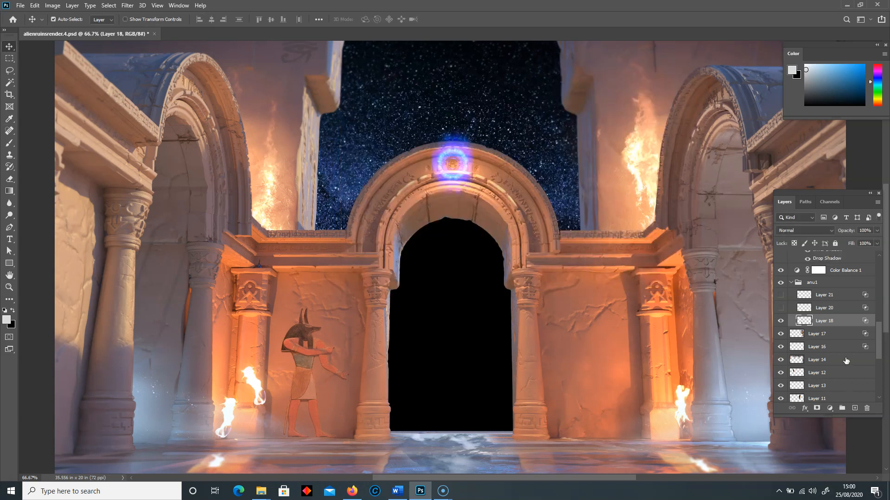
pyautogui.click(780, 307)
pyautogui.click(781, 295)
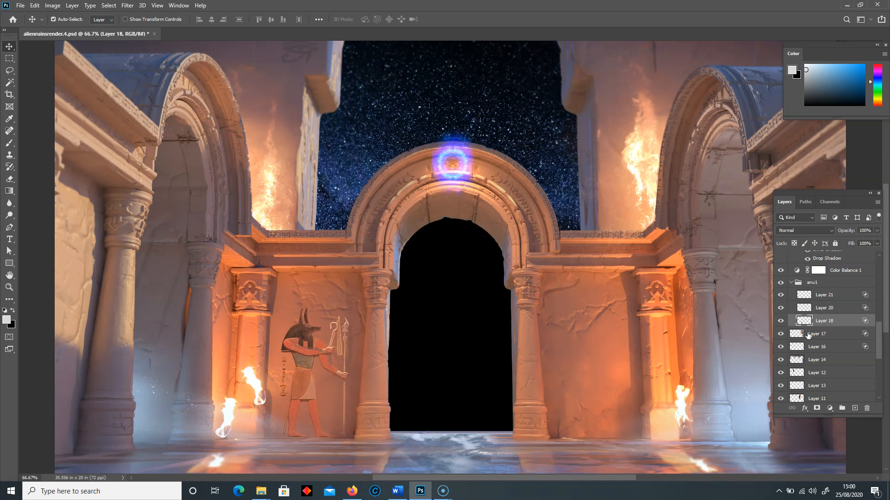
pyautogui.click(793, 283)
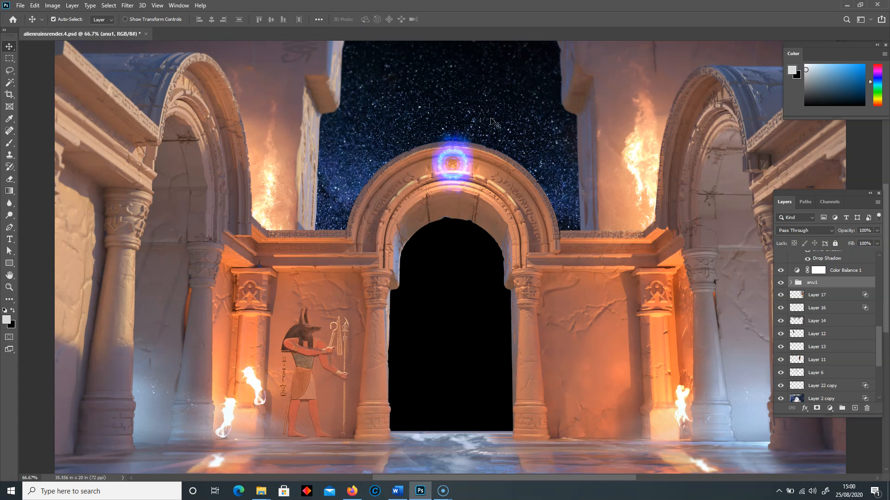
# - Hide the layers from the anu1 group down to fire02 and select Layer 34 with the torch flame
pyautogui.scroll(-1, 843, 349)
pyautogui.click(782, 373)
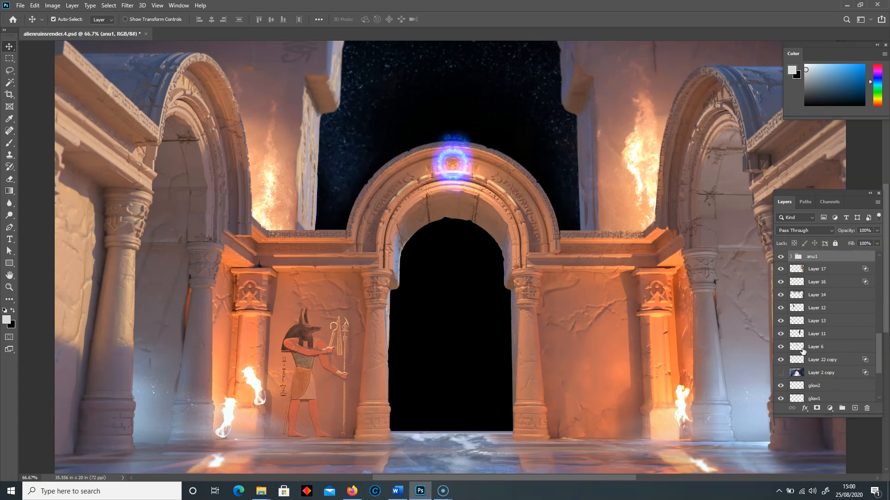
pyautogui.moveTo(782, 258); pyautogui.dragTo(782, 364)
pyautogui.scroll(-2, 790, 328)
pyautogui.scroll(-1, 793, 345)
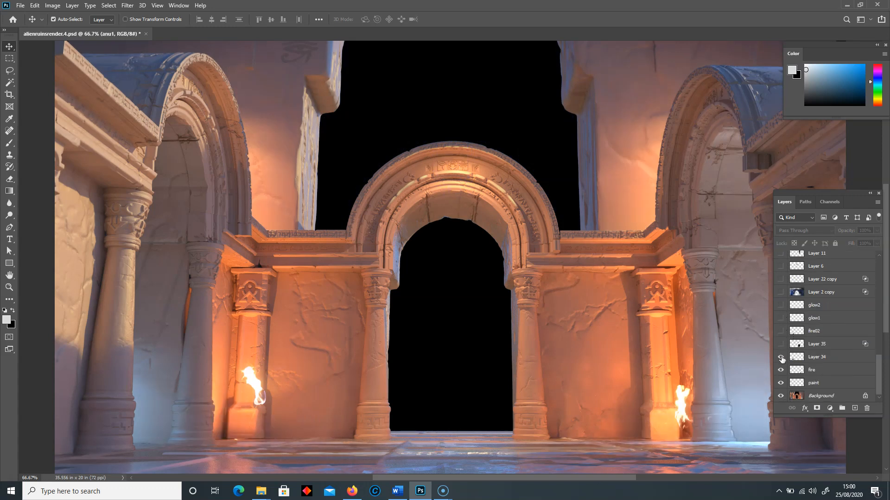
pyautogui.click(807, 361)
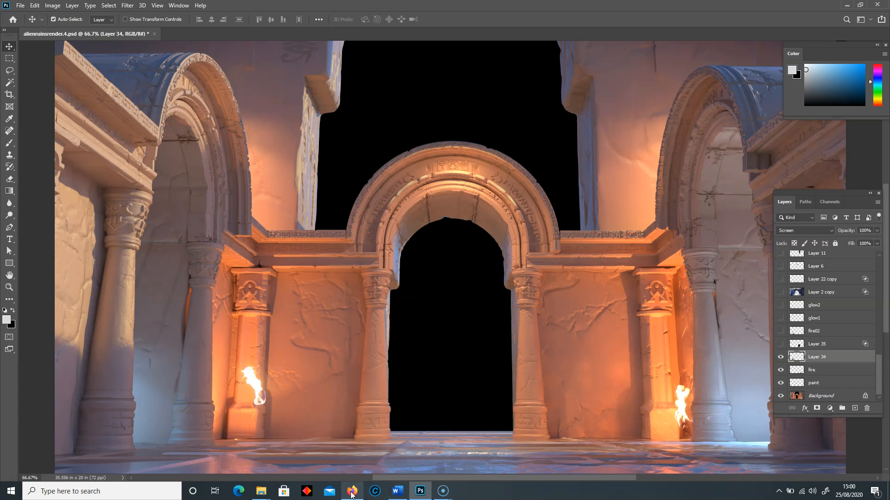
# - Switch to Firefox, copy the 4-space.jpg starfield image, and return to the alienruinsrender.4.psd document in Photoshop
pyautogui.moveTo(351, 494)
pyautogui.click(352, 491)
pyautogui.hotkey('ctrl', 'Tab')
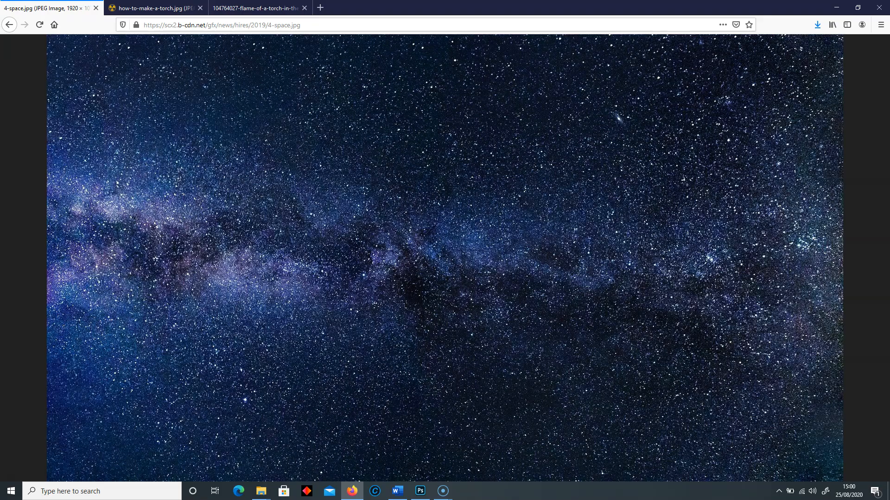
pyautogui.rightClick(397, 196)
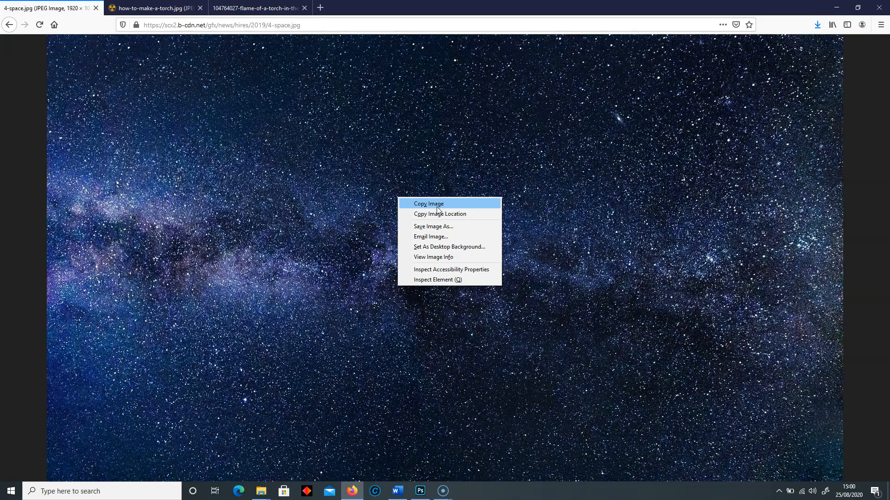
pyautogui.click(413, 203)
pyautogui.click(398, 491)
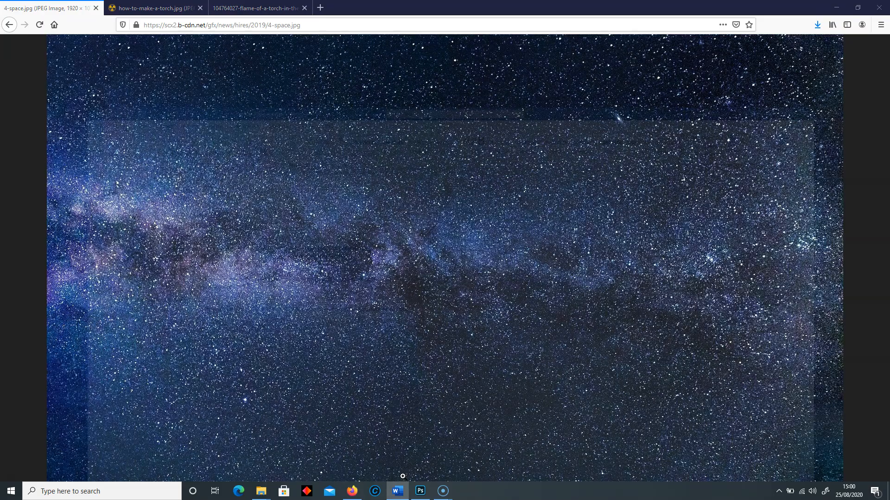
pyautogui.click(836, 7)
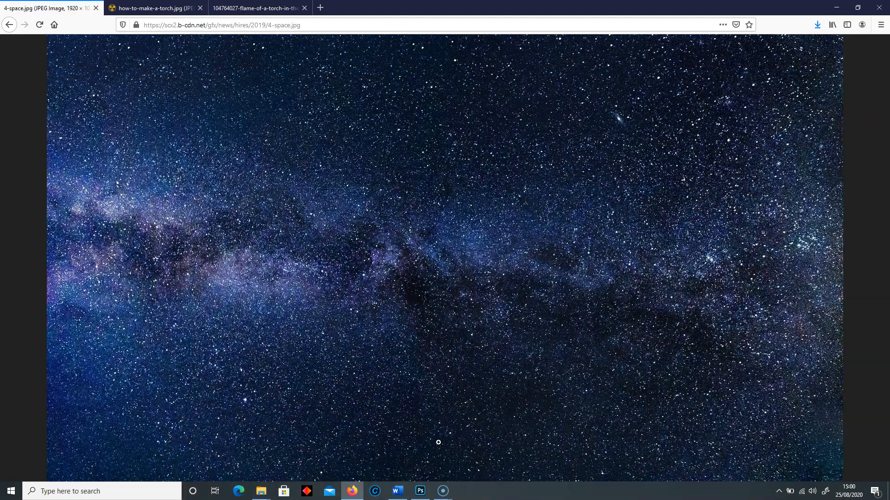
pyautogui.click(421, 491)
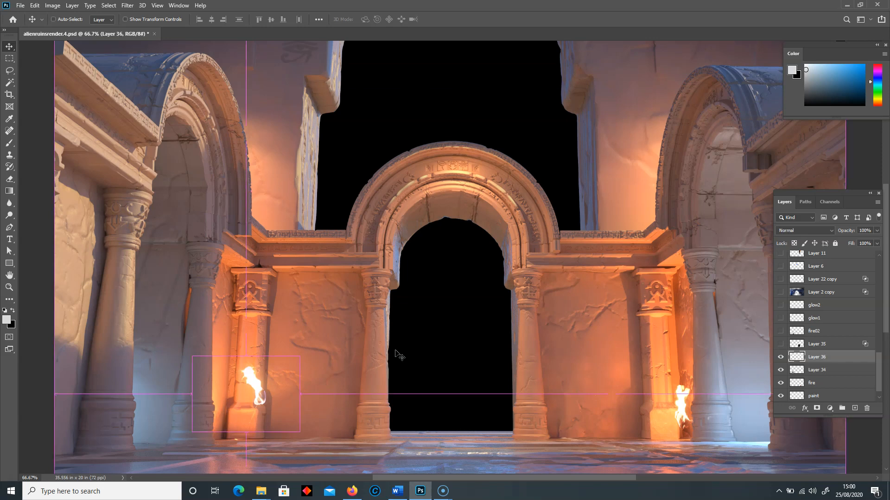
# - Paste the starfield above Layer 34, enlarge it, and position it over the sky opening and central doorway
pyautogui.hotkey('ctrl', 'v')
pyautogui.moveTo(368, 261); pyautogui.dragTo(304, 211)
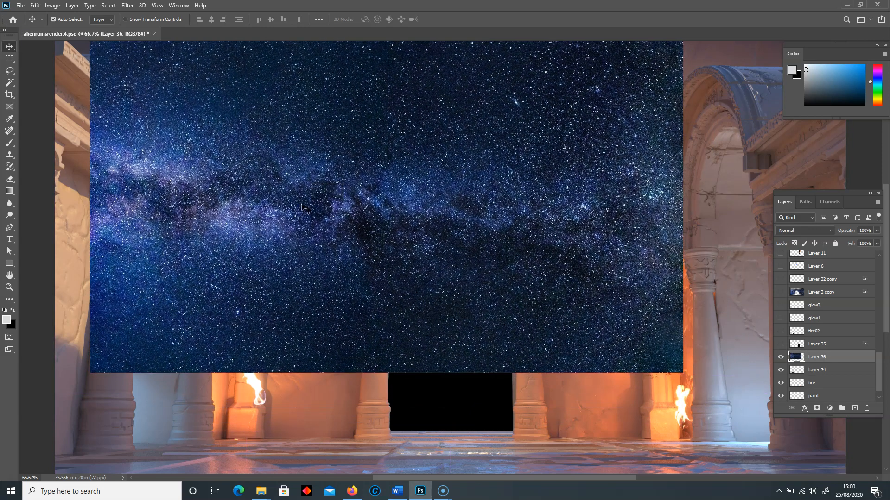
pyautogui.hotkey('ctrl', 't')
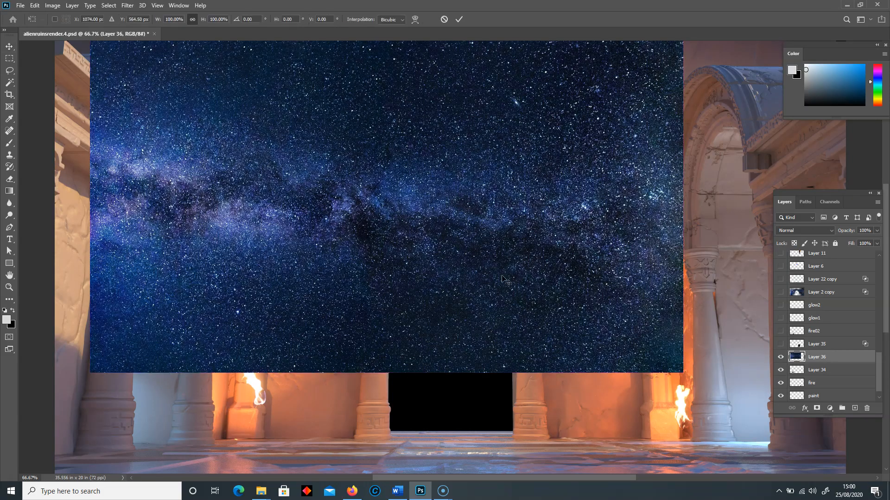
pyautogui.moveTo(683, 375); pyautogui.dragTo(806, 442)
pyautogui.moveTo(564, 324)
pyautogui.mouseDown()
pyautogui.moveTo(600, 299)
pyautogui.moveTo(576, 295)
pyautogui.moveTo(567, 323)
pyautogui.mouseUp()
pyautogui.press('Return')
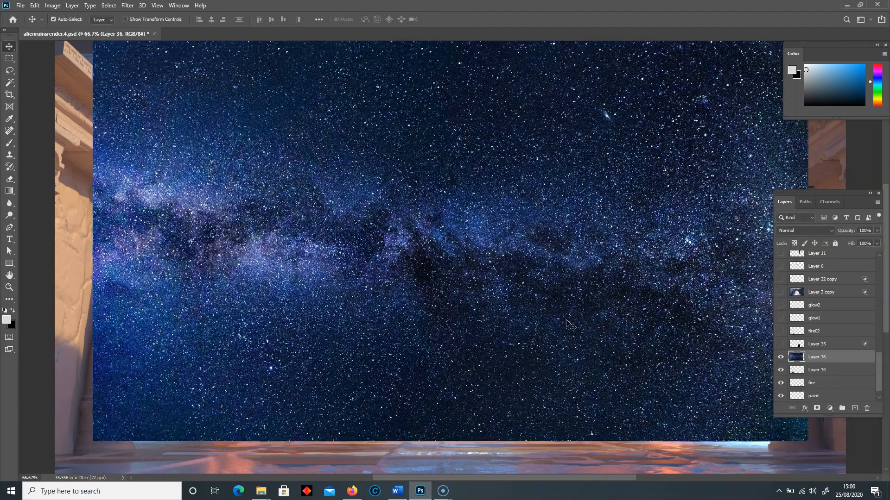
# - Hide the starfield on Layer 36 and select the Background's black sky and doorway areas with the Magic Wand
pyautogui.click(780, 359)
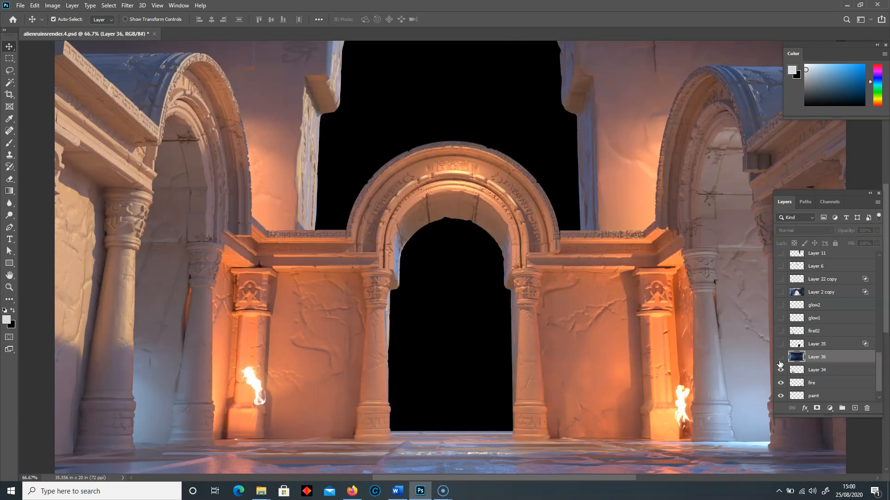
pyautogui.click(9, 83)
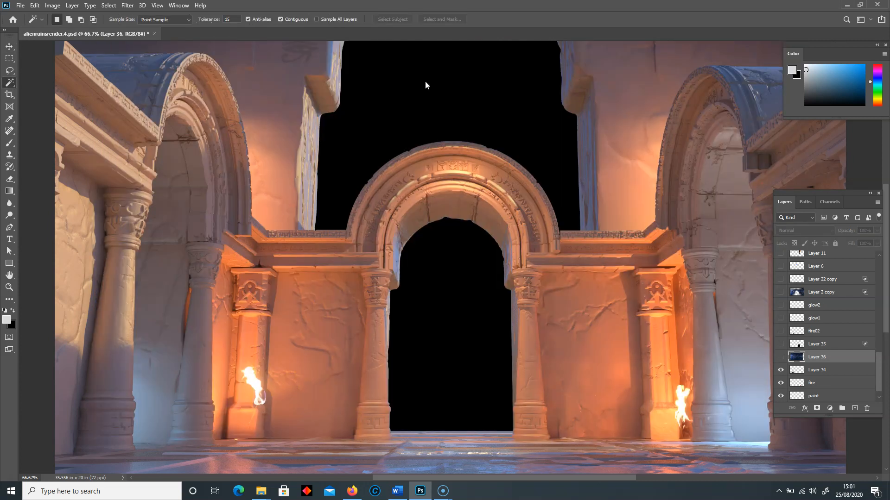
pyautogui.click(428, 84)
pyautogui.scroll(-1, 830, 379)
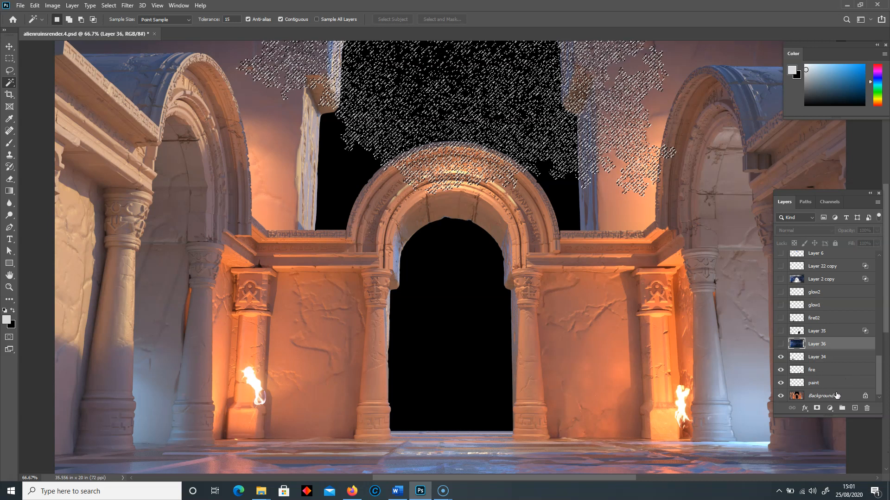
pyautogui.click(841, 399)
pyautogui.click(350, 156)
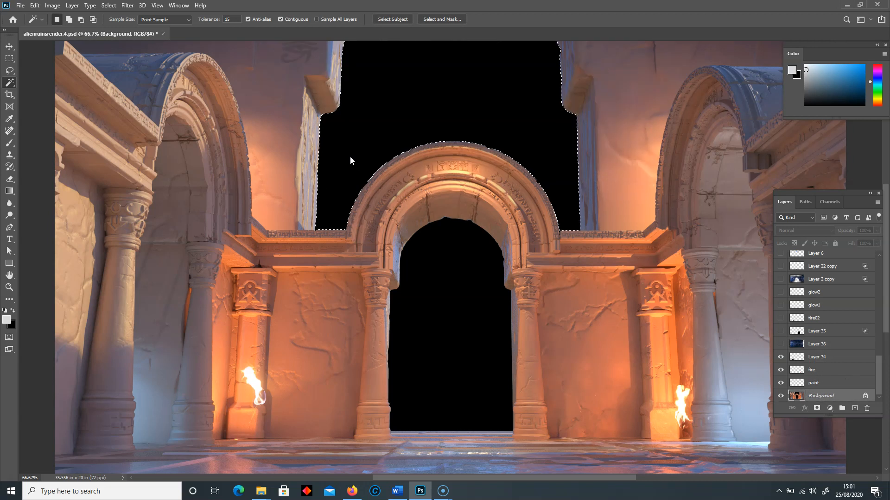
pyautogui.keyDown('shift'); pyautogui.click(432, 272); pyautogui.keyUp('shift')
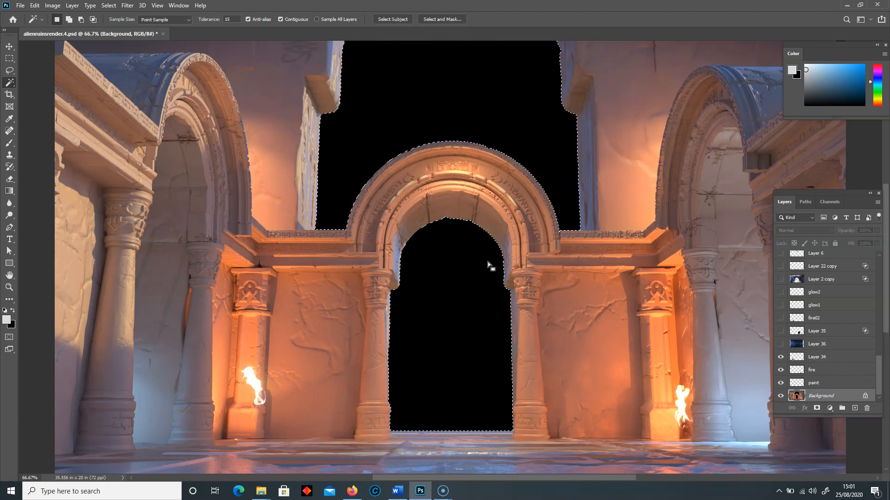
# - Copy the selected part of Layer 36's starfield to a new layer and hide Layer 36
pyautogui.click(811, 344)
pyautogui.click(781, 345)
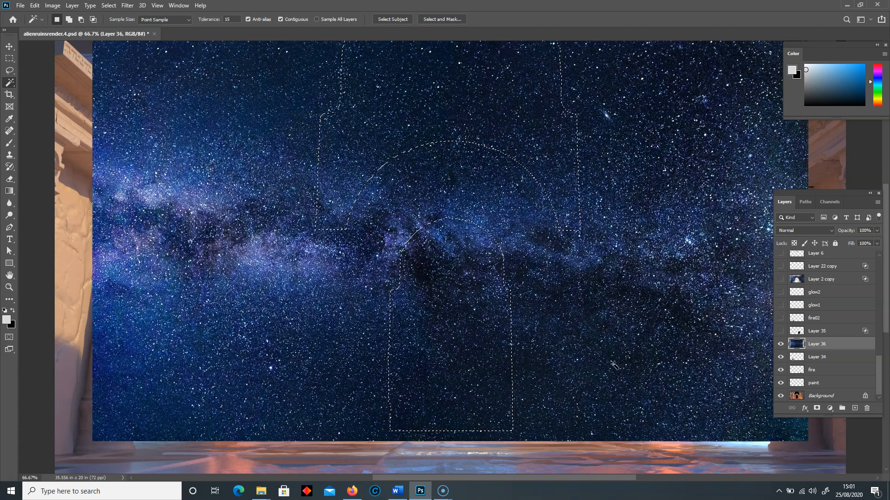
pyautogui.hotkey('ctrl', 'j')
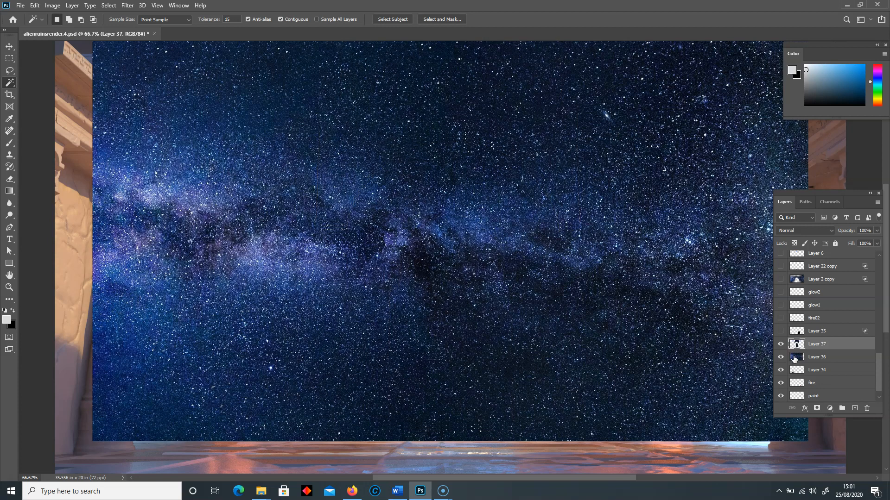
pyautogui.click(780, 358)
pyautogui.click(9, 46)
# - Try moving the cut-out starfield on Layer 37 around the arch, and delete that layer
pyautogui.moveTo(405, 104)
pyautogui.mouseDown()
pyautogui.moveTo(384, 111)
pyautogui.moveTo(417, 110)
pyautogui.moveTo(401, 103)
pyautogui.mouseUp()
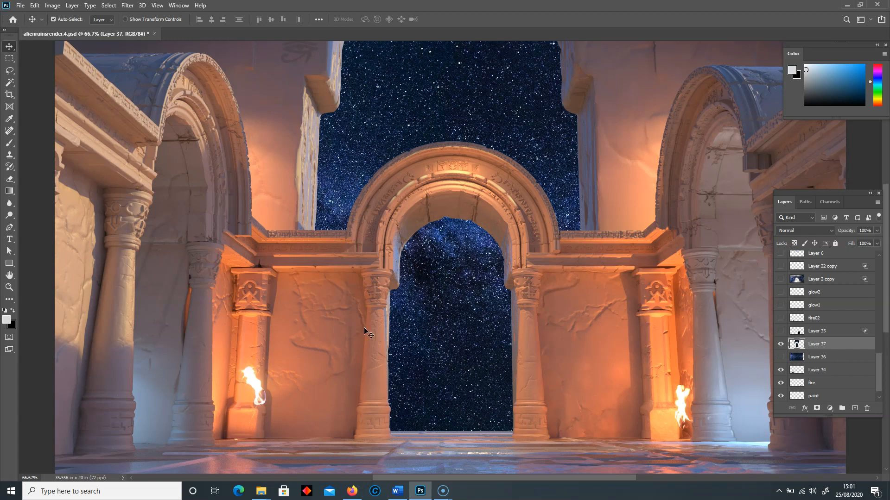
pyautogui.moveTo(447, 257); pyautogui.dragTo(275, 278)
pyautogui.moveTo(274, 240); pyautogui.dragTo(485, 323)
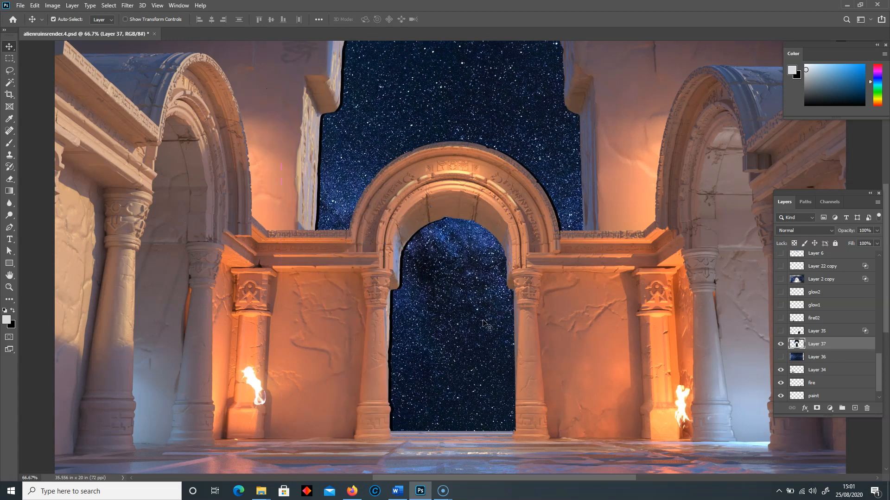
pyautogui.moveTo(828, 343); pyautogui.dragTo(867, 409)
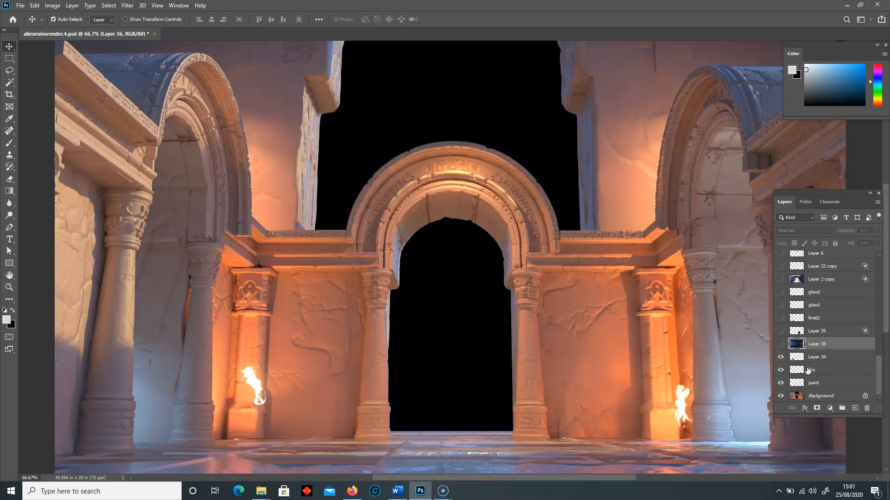
# - Show Layer 36 and set its Blend If Underlying Layer white slider to a split of 7 / 62
pyautogui.click(781, 344)
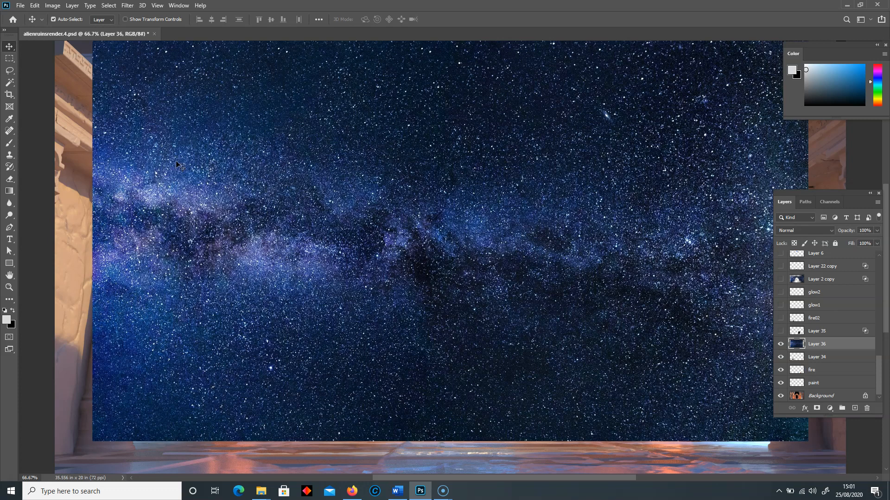
pyautogui.doubleClick(851, 346)
pyautogui.moveTo(522, 70); pyautogui.dragTo(135, 43)
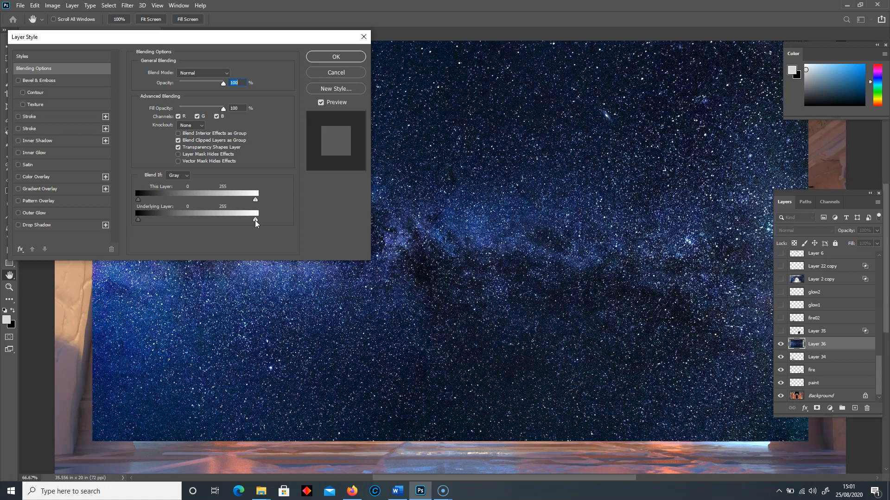
pyautogui.moveTo(255, 222); pyautogui.dragTo(184, 221)
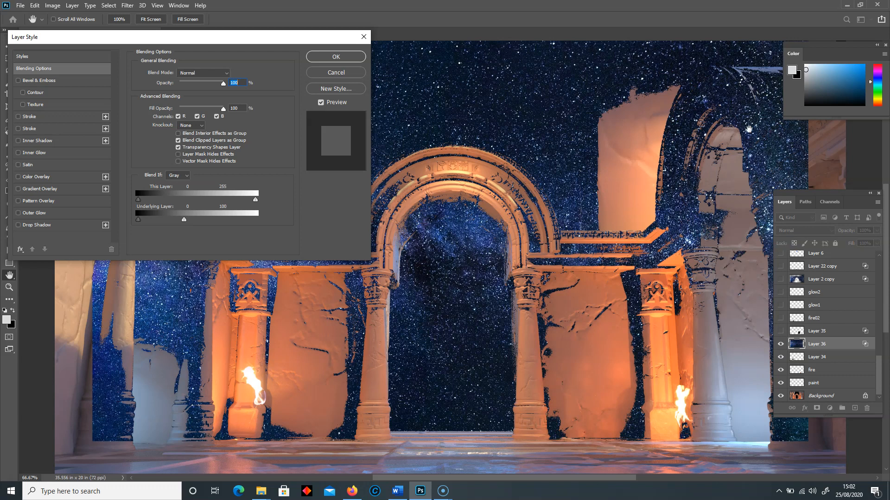
pyautogui.moveTo(184, 218); pyautogui.dragTo(167, 221)
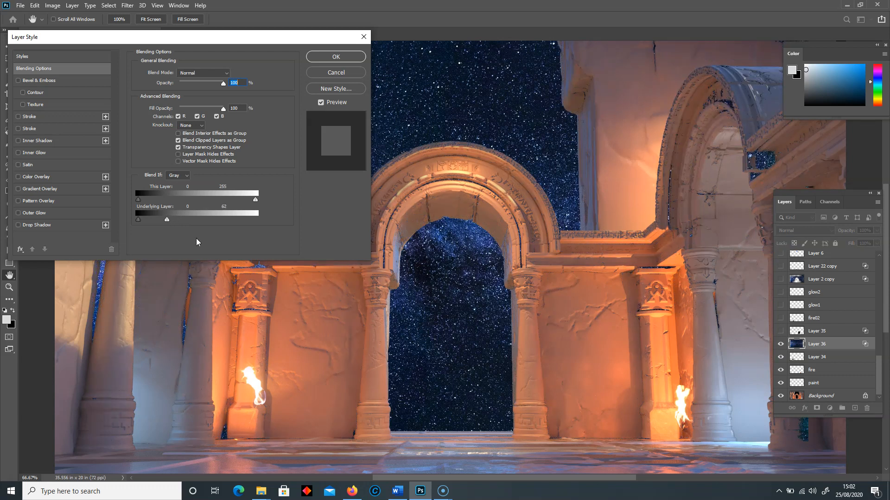
pyautogui.press('alt')
pyautogui.moveTo(166, 222); pyautogui.dragTo(143, 221)
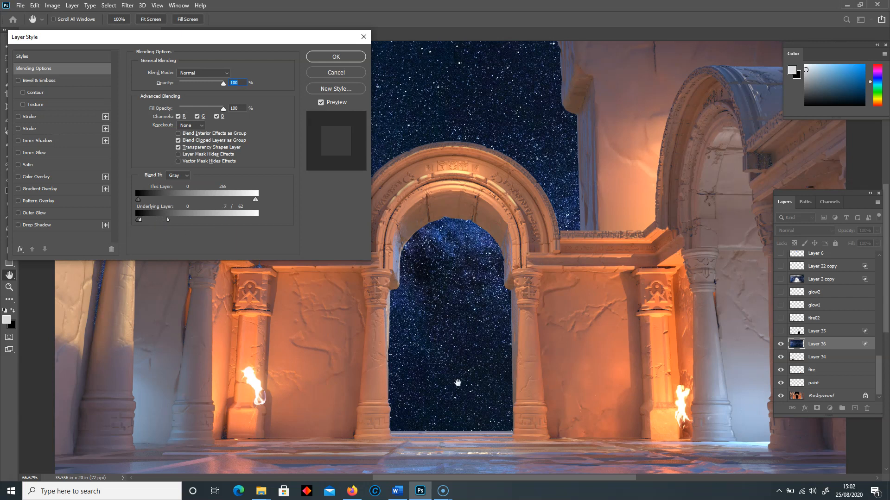
pyautogui.click(336, 57)
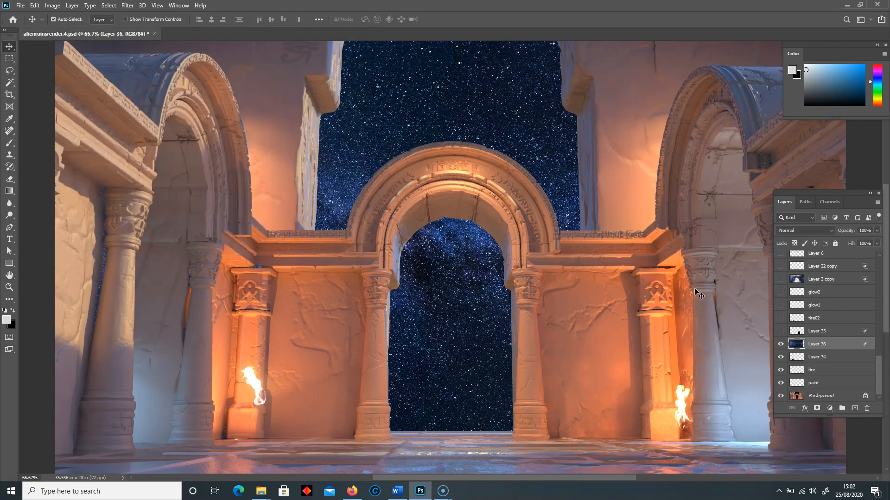
# - Toggle Layer 36's visibility to compare the ruins with and without the blended starfield
pyautogui.click(781, 345)
pyautogui.click(780, 345)
pyautogui.click(780, 345)
pyautogui.click(781, 345)
pyautogui.click(781, 345)
pyautogui.click(781, 344)
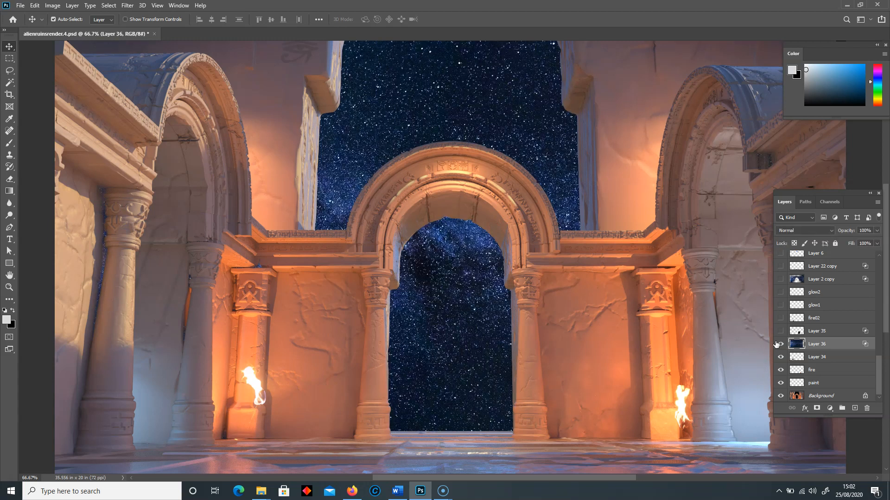
# - Erase stray stars from Layer 36 along both side walls with a 175 px eraser, undoing the last stroke near the doorway base
pyautogui.click(9, 179)
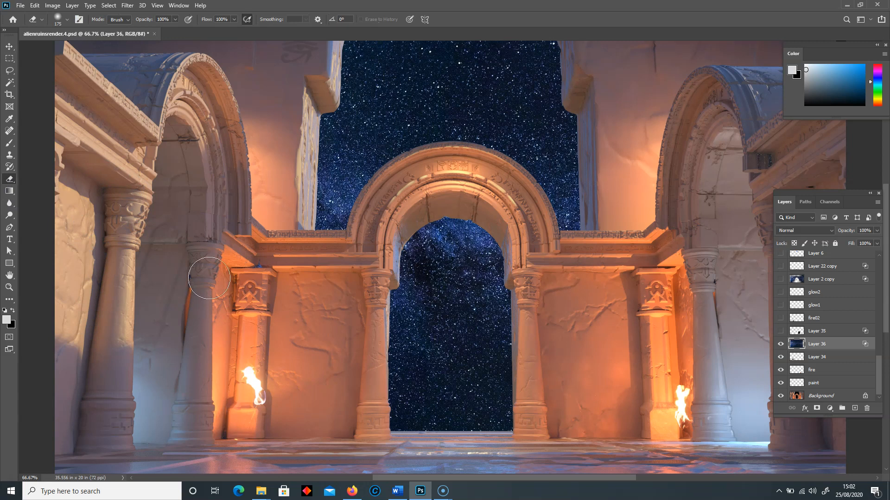
pyautogui.moveTo(124, 83)
pyautogui.mouseDown()
pyautogui.moveTo(69, 118)
pyautogui.moveTo(86, 272)
pyautogui.moveTo(98, 283)
pyautogui.moveTo(66, 266)
pyautogui.moveTo(98, 300)
pyautogui.mouseUp()
pyautogui.click(781, 345)
pyautogui.click(781, 345)
pyautogui.moveTo(816, 205)
pyautogui.mouseDown()
pyautogui.moveTo(844, 261)
pyautogui.moveTo(844, 291)
pyautogui.mouseUp()
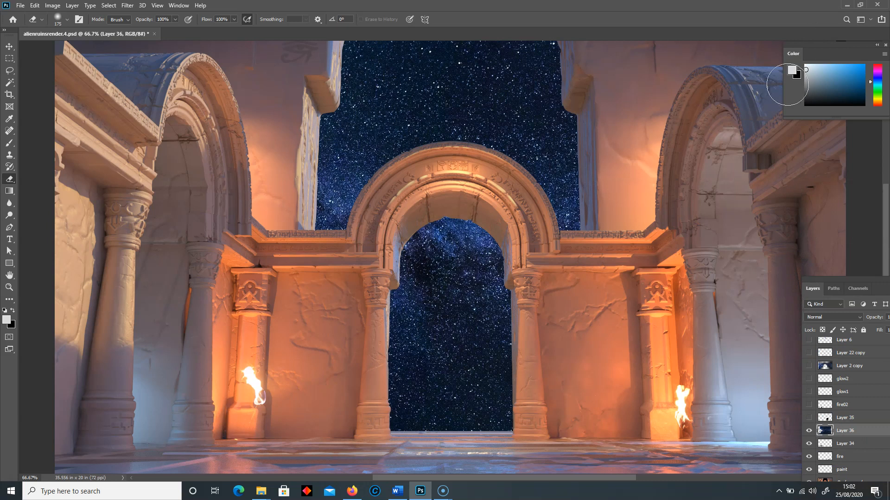
pyautogui.moveTo(704, 242)
pyautogui.mouseDown()
pyautogui.moveTo(628, 245)
pyautogui.moveTo(720, 269)
pyautogui.moveTo(696, 387)
pyautogui.moveTo(641, 417)
pyautogui.moveTo(319, 439)
pyautogui.moveTo(457, 452)
pyautogui.mouseUp()
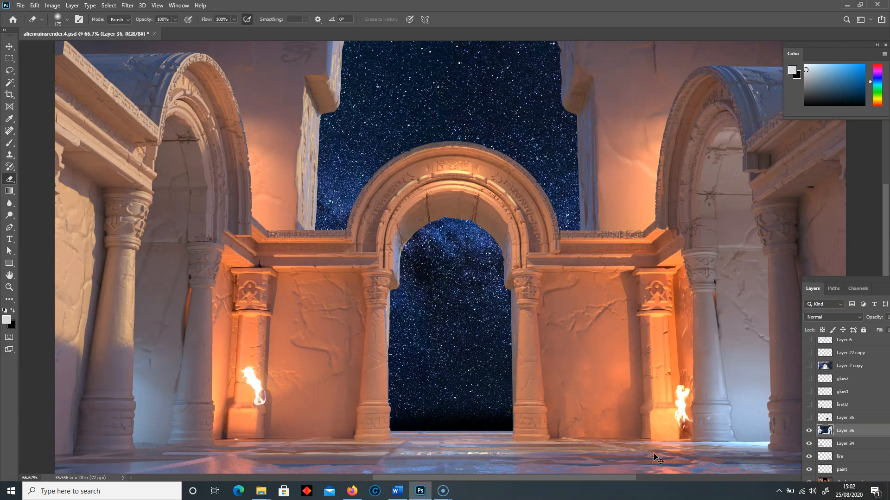
pyautogui.hotkey('ctrl', 'z')
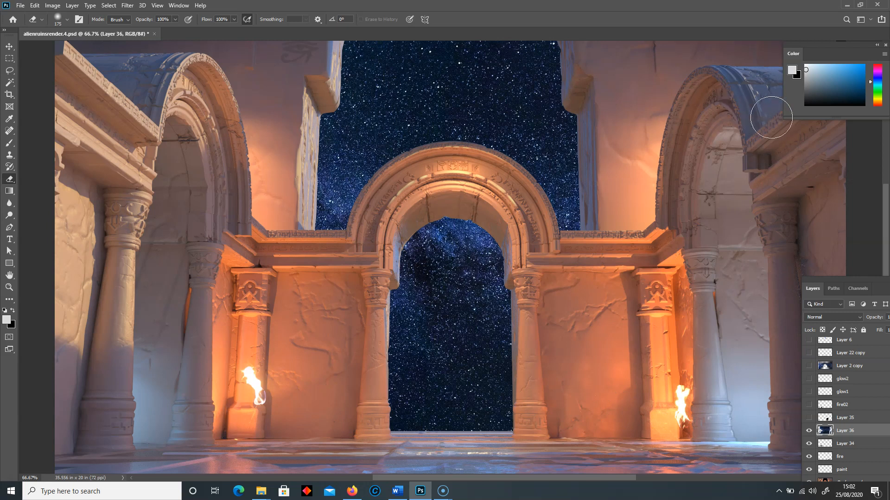
pyautogui.moveTo(838, 287); pyautogui.dragTo(802, 211)
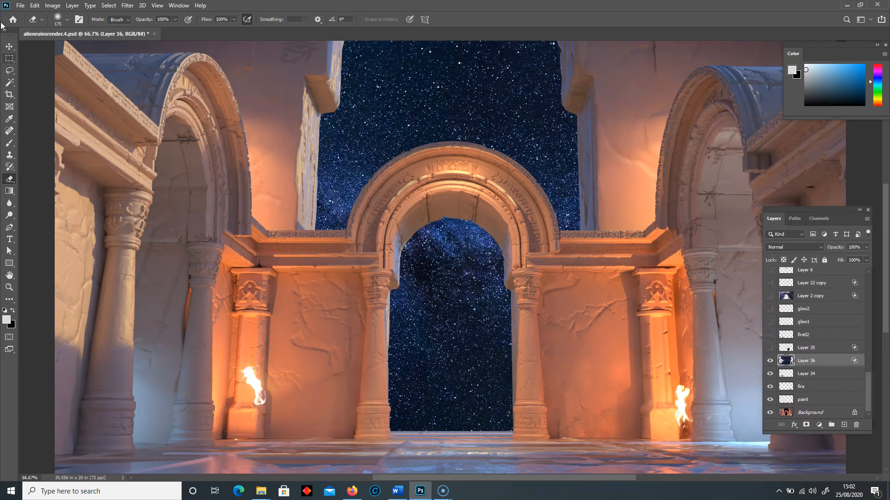
# - Move the starfield on Layer 36 around behind the arch and settle it with the Milky Way band inside the doorway
pyautogui.click(7, 50)
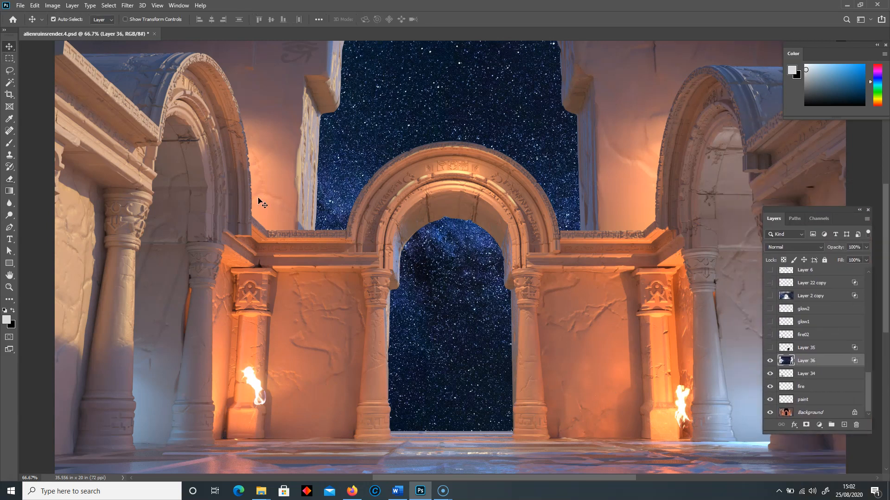
pyautogui.moveTo(440, 290)
pyautogui.mouseDown()
pyautogui.moveTo(555, 302)
pyautogui.moveTo(458, 272)
pyautogui.moveTo(439, 279)
pyautogui.moveTo(447, 295)
pyautogui.mouseUp()
pyautogui.moveTo(479, 369); pyautogui.dragTo(332, 312)
pyautogui.moveTo(451, 324); pyautogui.dragTo(468, 317)
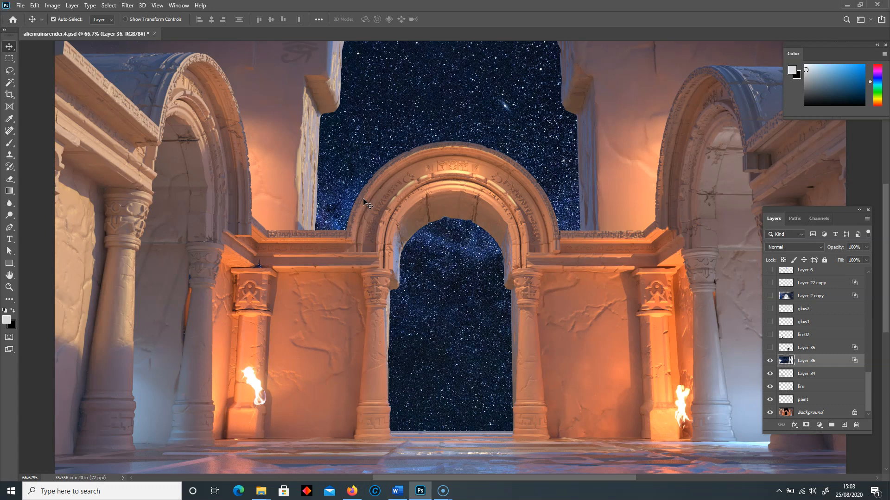
pyautogui.moveTo(452, 292); pyautogui.dragTo(452, 293)
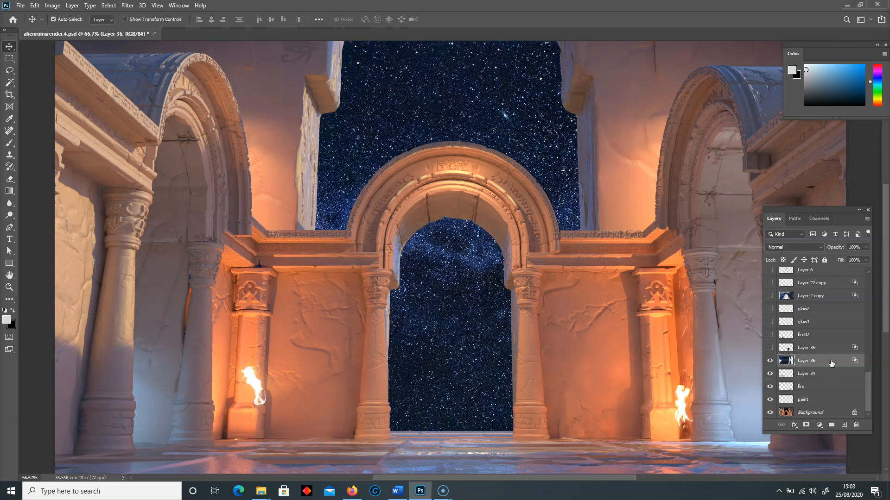
# - Hide Layer 36, check the Layer 35 flame by toggling it on and off, and show the glow1 layer
pyautogui.click(806, 352)
pyautogui.click(770, 360)
pyautogui.click(769, 348)
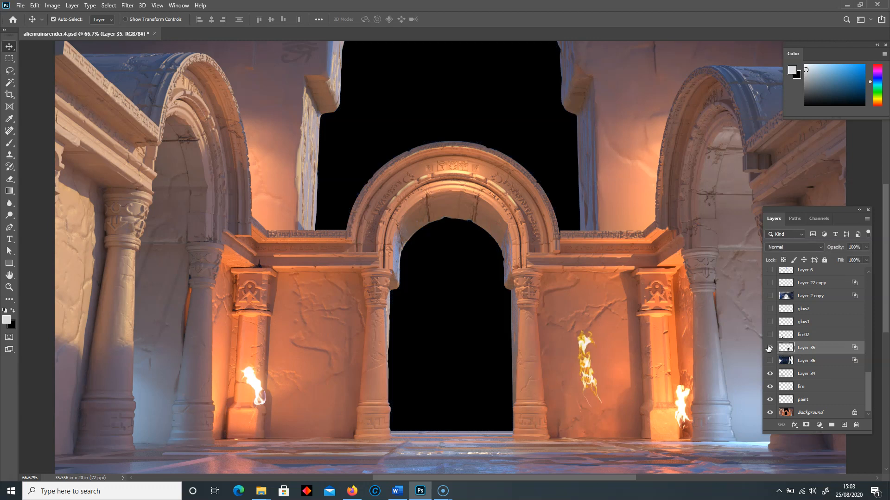
pyautogui.click(773, 348)
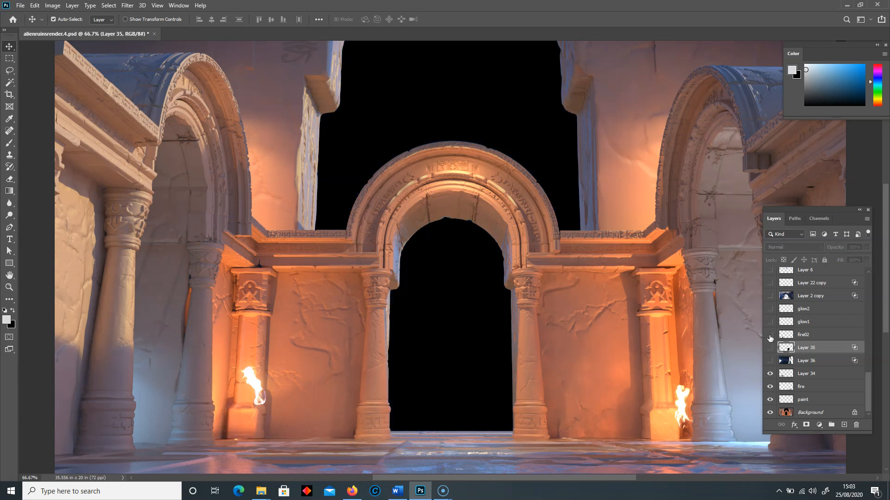
pyautogui.click(769, 324)
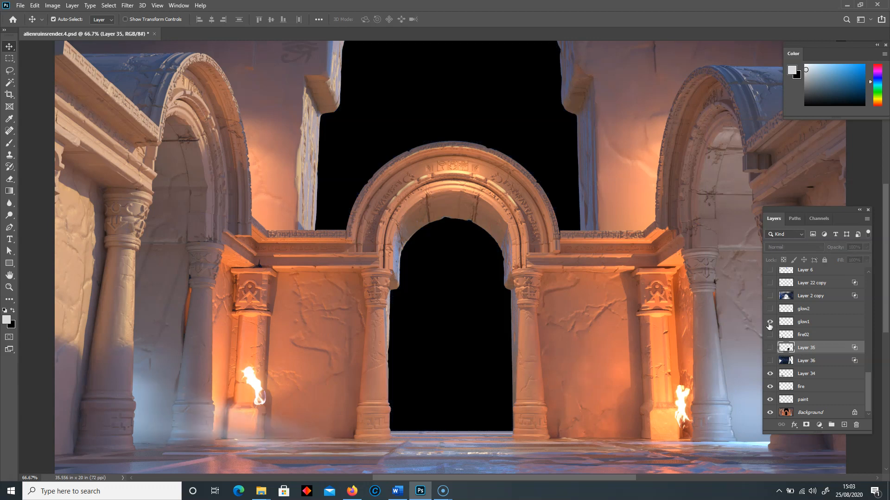
# - Show the glow2 layer to check its effect, and hide both glow2 and glow1 again
pyautogui.click(803, 311)
pyautogui.click(768, 308)
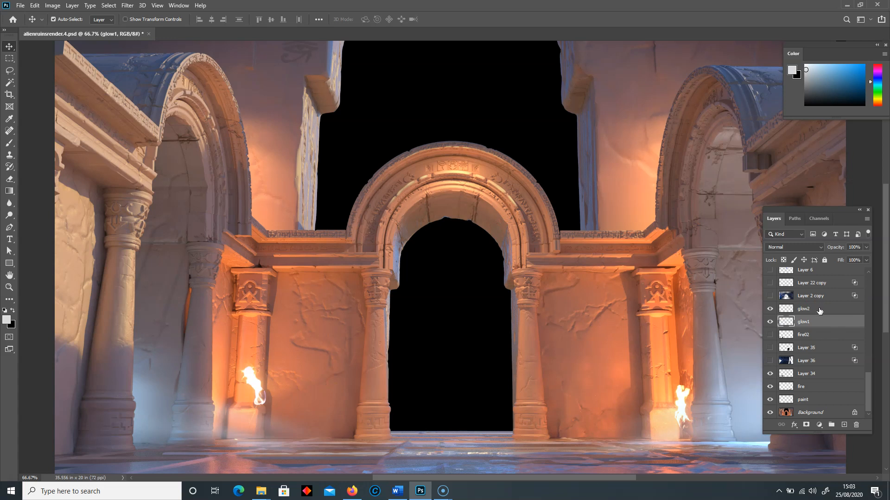
pyautogui.click(770, 309)
pyautogui.click(770, 322)
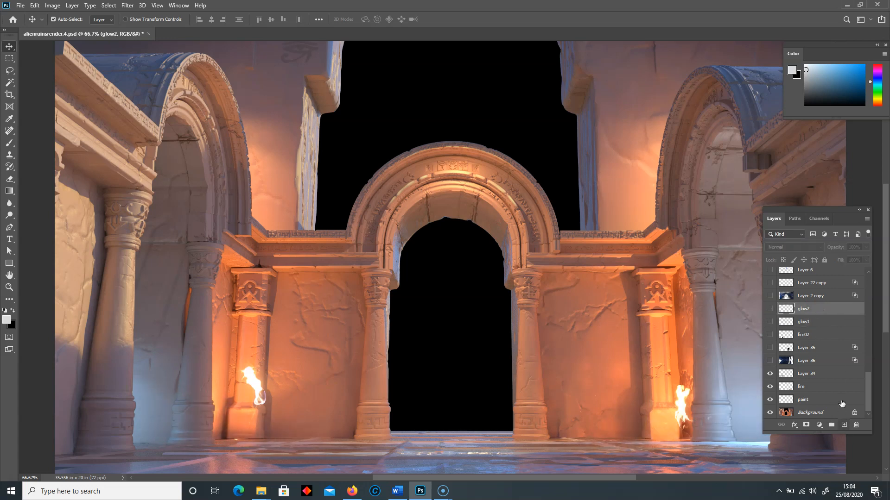
# - Add a new layer directly above fire02 and pick a soft round brush from the Custom_Brushes set
pyautogui.click(815, 338)
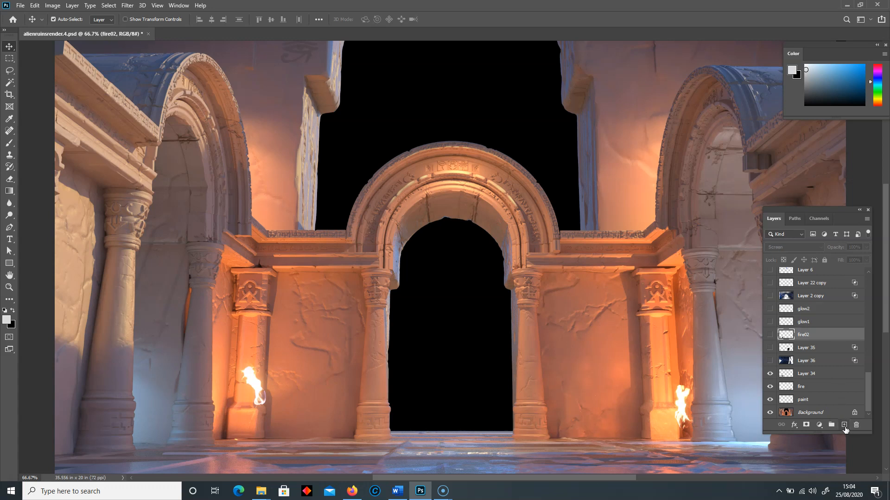
pyautogui.click(844, 425)
pyautogui.click(13, 144)
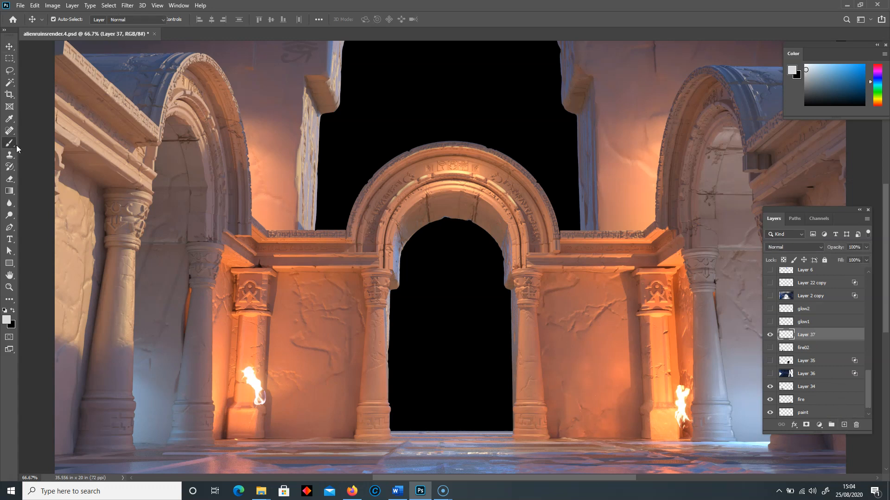
pyautogui.click(50, 143)
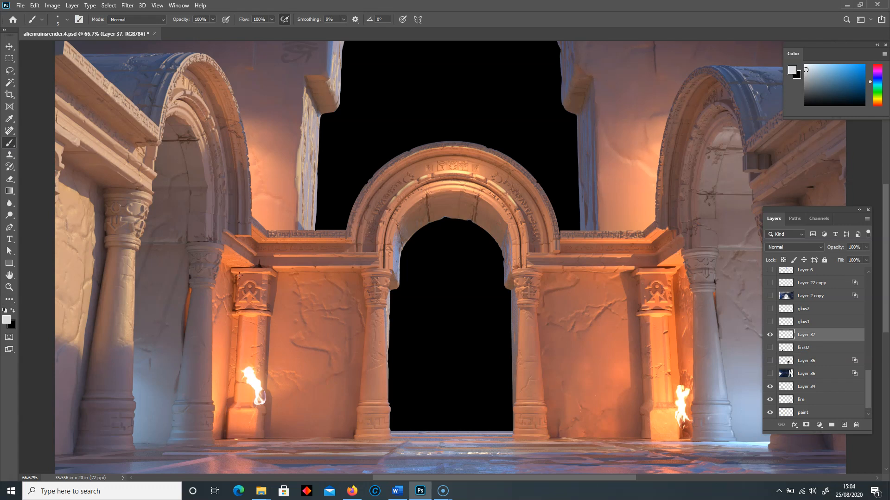
pyautogui.press(']')
pyautogui.press(']')
pyautogui.press(']')
pyautogui.press(']')
pyautogui.press(']')
pyautogui.press(']')
pyautogui.press(']')
pyautogui.press(']')
pyautogui.press(']')
pyautogui.press(']')
pyautogui.press(']')
pyautogui.press(']')
pyautogui.press(']')
pyautogui.press(']')
pyautogui.press(']')
pyautogui.press(']')
pyautogui.press(']')
pyautogui.press(']')
pyautogui.press(']')
pyautogui.press(']')
pyautogui.press('[')
# - Paint soft light-grey mist on Layer 37 from the left columns down past the torch base, using 200 px and 150 px brush sizes
pyautogui.press('[')
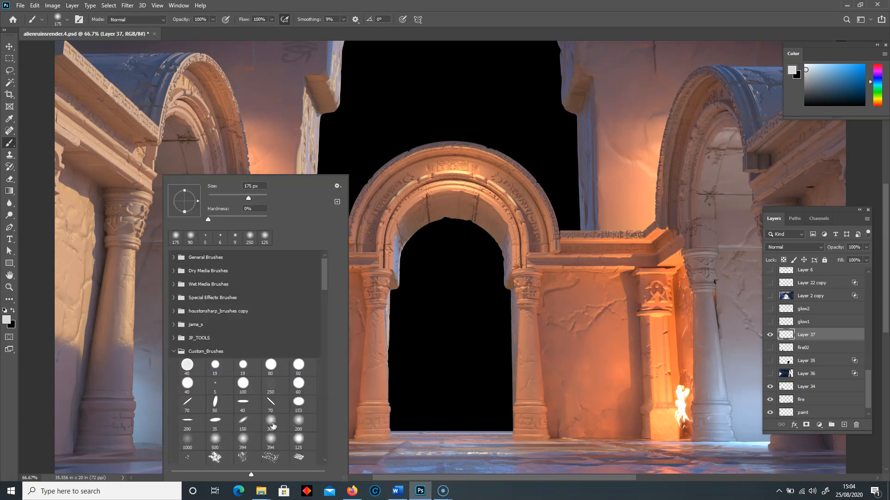
pyautogui.click(270, 421)
pyautogui.click(344, 10)
pyautogui.press('[')
pyautogui.press('[')
pyautogui.moveTo(131, 373); pyautogui.dragTo(296, 430)
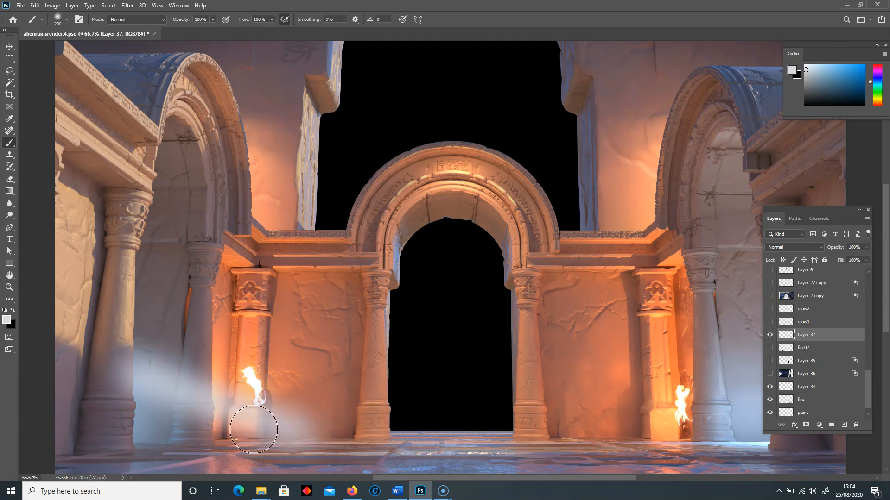
pyautogui.press('[')
pyautogui.press('[')
pyautogui.moveTo(139, 420); pyautogui.dragTo(260, 456)
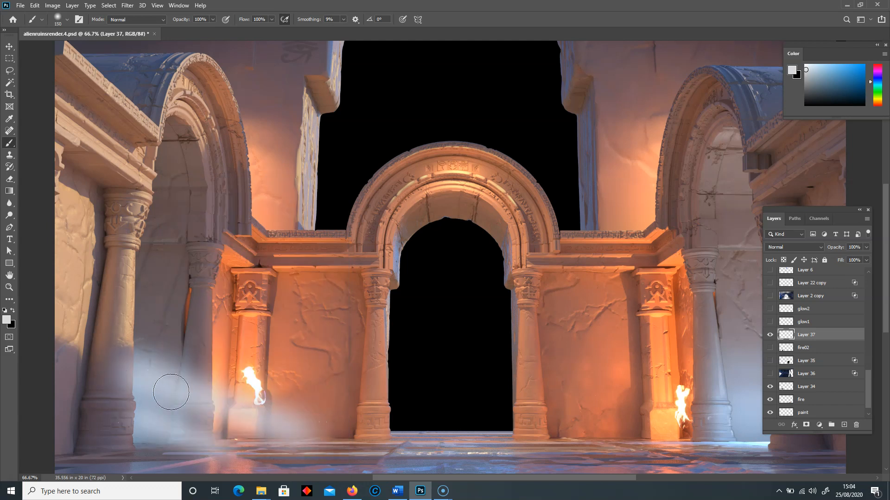
pyautogui.moveTo(279, 427); pyautogui.dragTo(330, 447)
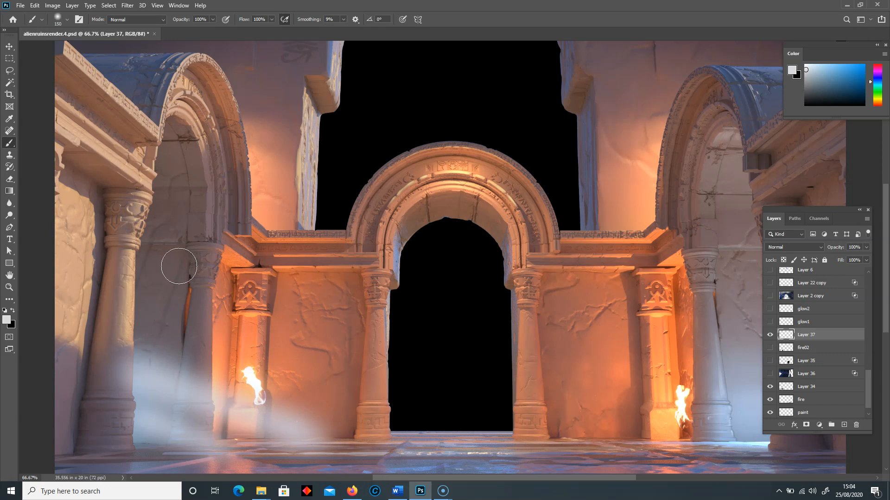
# - Erase the upper edge and far end of the painted mist with the Eraser tool to taper it towards the floor
pyautogui.moveTo(9, 179); pyautogui.dragTo(29, 184)
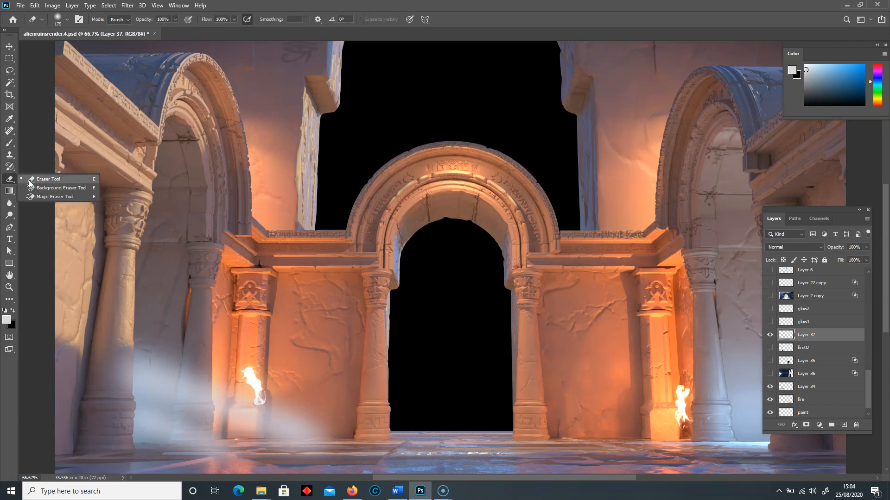
pyautogui.press('[')
pyautogui.press('[')
pyautogui.press('[')
pyautogui.press('[')
pyautogui.press('[')
pyautogui.press('[')
pyautogui.press('[')
pyautogui.press('[')
pyautogui.press('[')
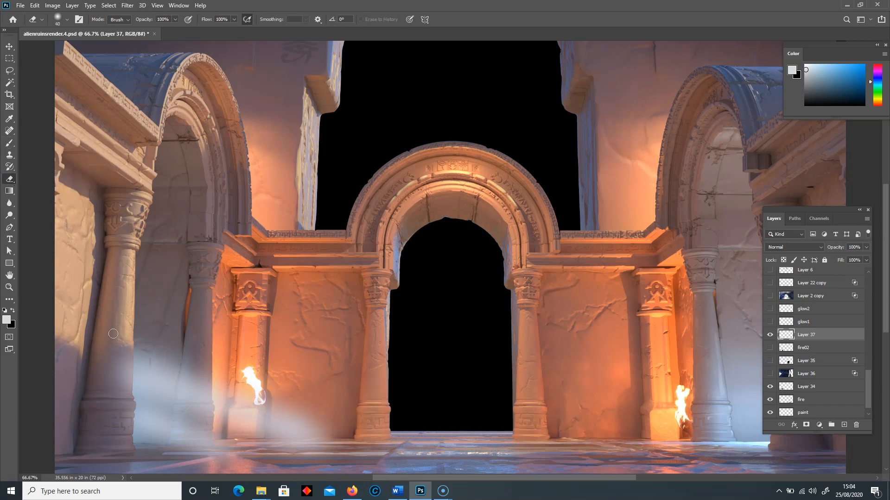
pyautogui.press('[')
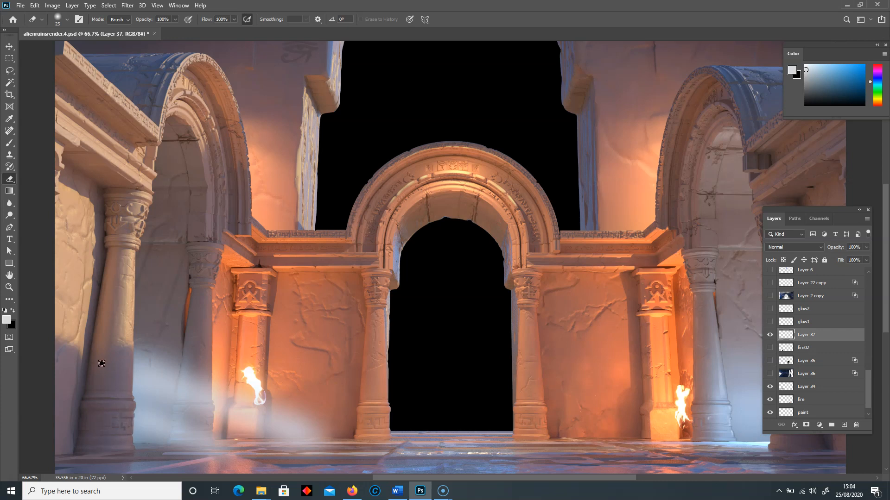
pyautogui.press(']')
pyautogui.press(']')
pyautogui.press(']')
pyautogui.press(']')
pyautogui.press(']')
pyautogui.press(']')
pyautogui.press(']')
pyautogui.press(']')
pyautogui.press(']')
pyautogui.press(']')
pyautogui.press(']')
pyautogui.moveTo(134, 326); pyautogui.dragTo(375, 418)
pyautogui.moveTo(297, 443); pyautogui.dragTo(362, 445)
# - Thin the mist further around the left columns and torch base, varying the eraser between 125 px and 250 px
pyautogui.press('[')
pyautogui.press('[')
pyautogui.press('[')
pyautogui.press('[')
pyautogui.press('[')
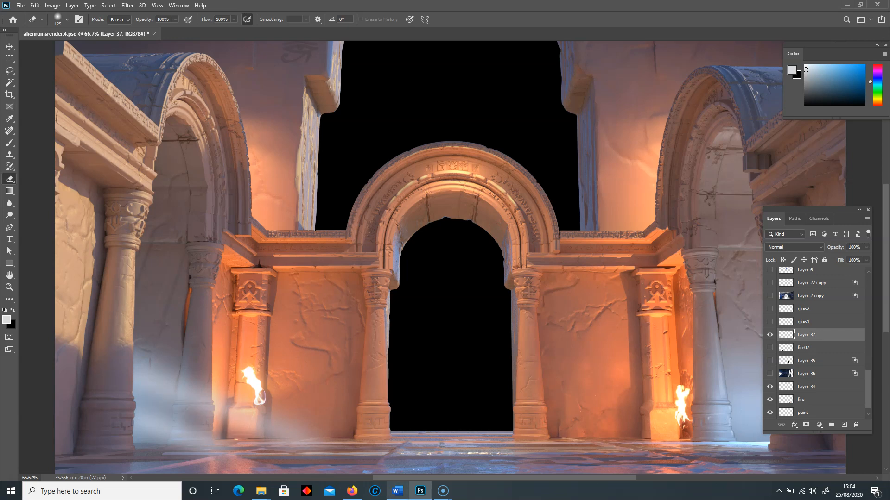
pyautogui.press(']')
pyautogui.press(']')
pyautogui.press(']')
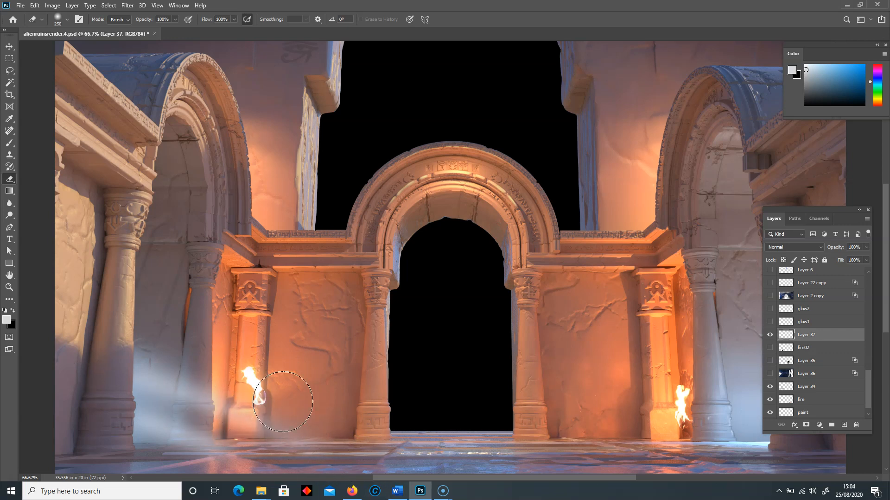
pyautogui.press(']')
pyautogui.press(']')
pyautogui.press('[')
pyautogui.press('[')
pyautogui.press('[')
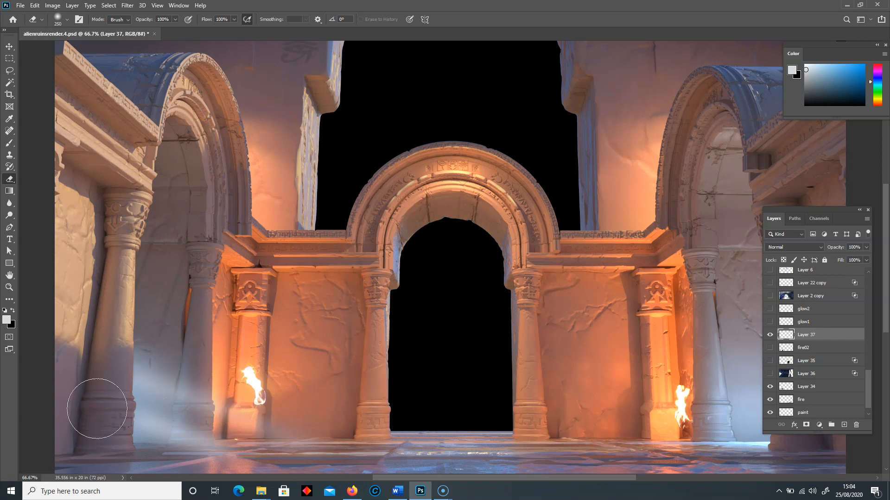
pyautogui.press('[')
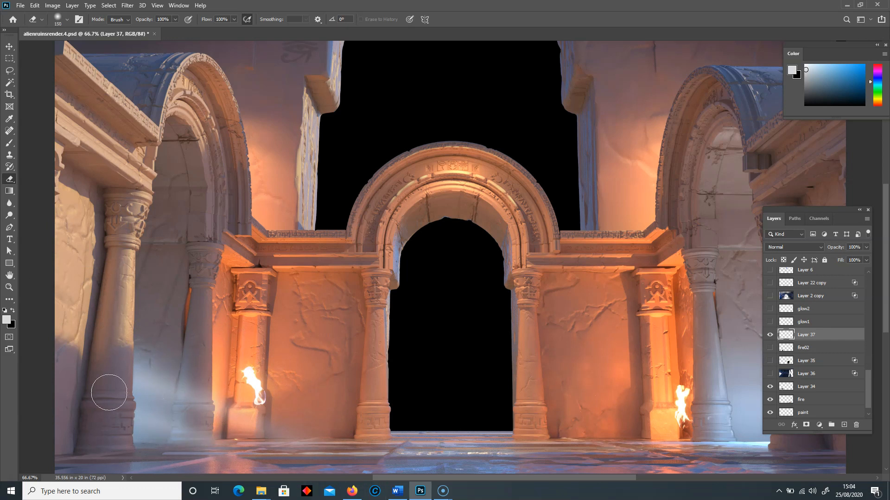
# - Erase the mist trailing along the wall base, undo the broad stroke, and refine the glow with a 175 px eraser
pyautogui.press(']')
pyautogui.press(']')
pyautogui.moveTo(96, 374); pyautogui.dragTo(407, 463)
pyautogui.press('[')
pyautogui.press('[')
pyautogui.press('[')
pyautogui.press('[')
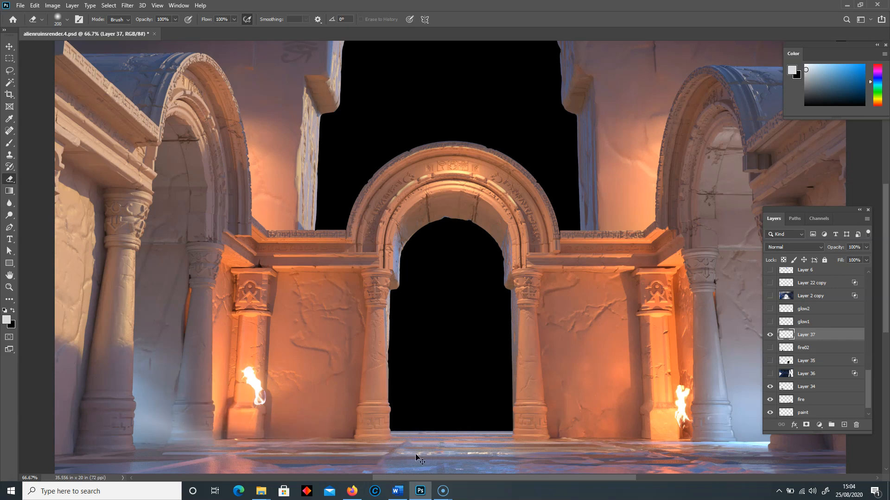
pyautogui.hotkey('ctrl', 'z')
pyautogui.press(']')
pyautogui.press(']')
pyautogui.press(']')
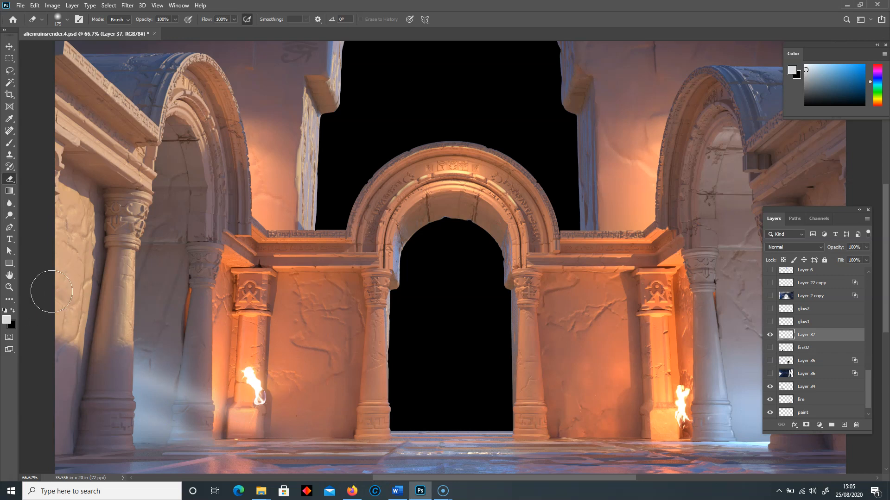
# - Try Layer 37 at about 71% opacity, and raise it back to roughly 90%
pyautogui.click(866, 248)
pyautogui.moveTo(854, 257); pyautogui.dragTo(843, 257)
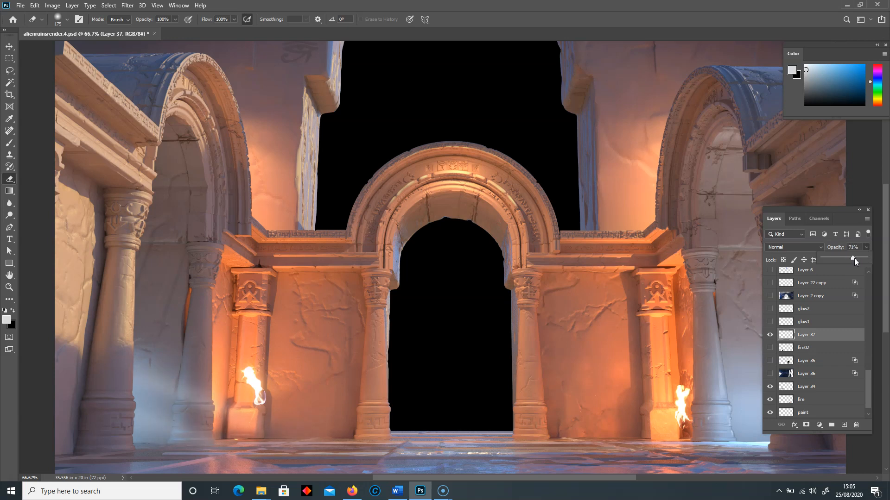
pyautogui.moveTo(860, 258); pyautogui.dragTo(871, 258)
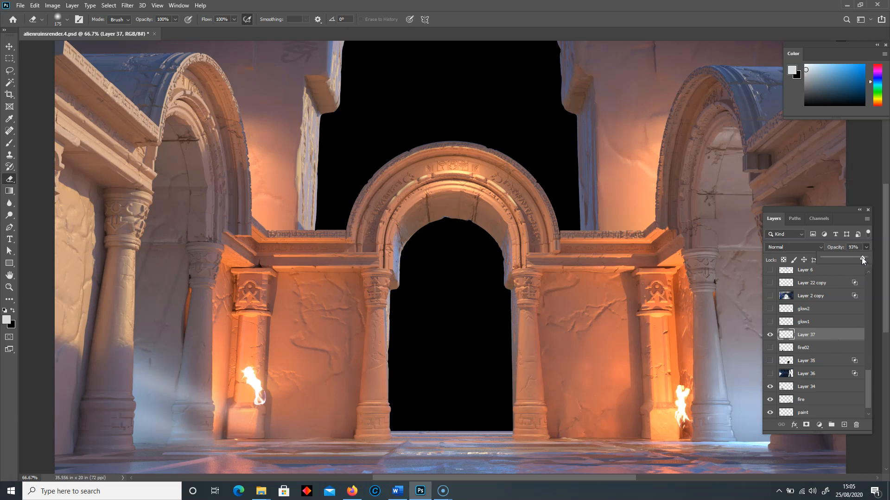
# - Hide the painted mist on Layer 37 and show the finished glow1 and glow2 layers instead
pyautogui.click(770, 335)
pyautogui.click(769, 321)
pyautogui.click(770, 309)
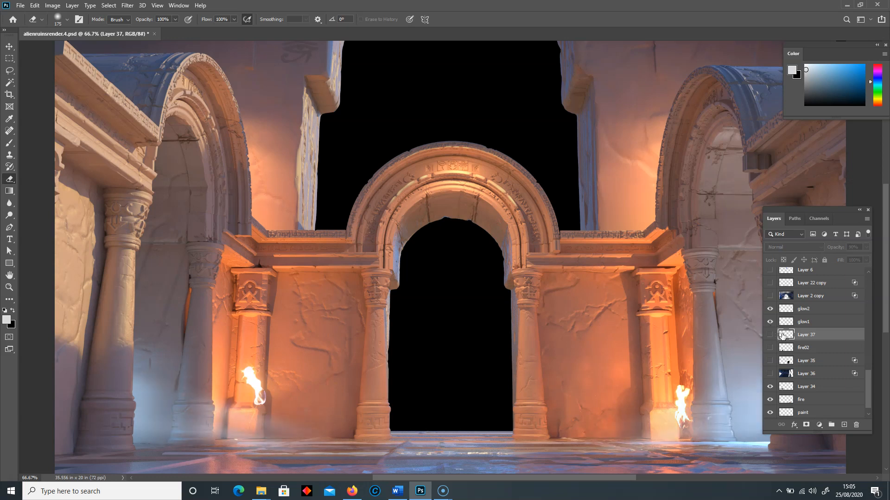
# - Review the fire and glow1 layers, and make the Layer 36 starfield visible behind the arch
pyautogui.scroll(1, 825, 338)
pyautogui.moveTo(865, 370); pyautogui.dragTo(869, 380)
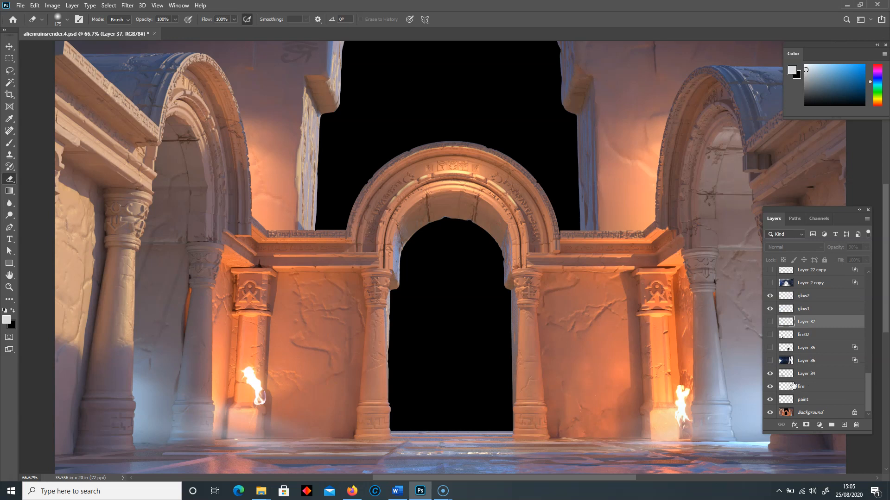
pyautogui.click(794, 386)
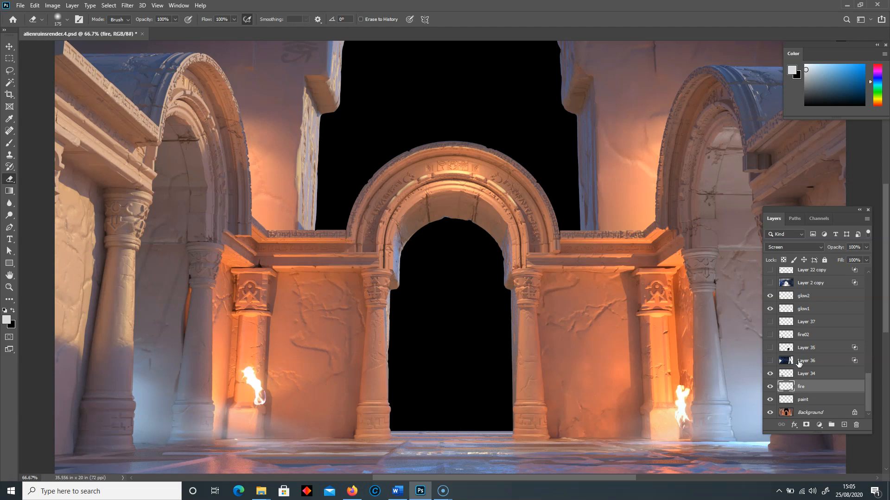
pyautogui.click(795, 312)
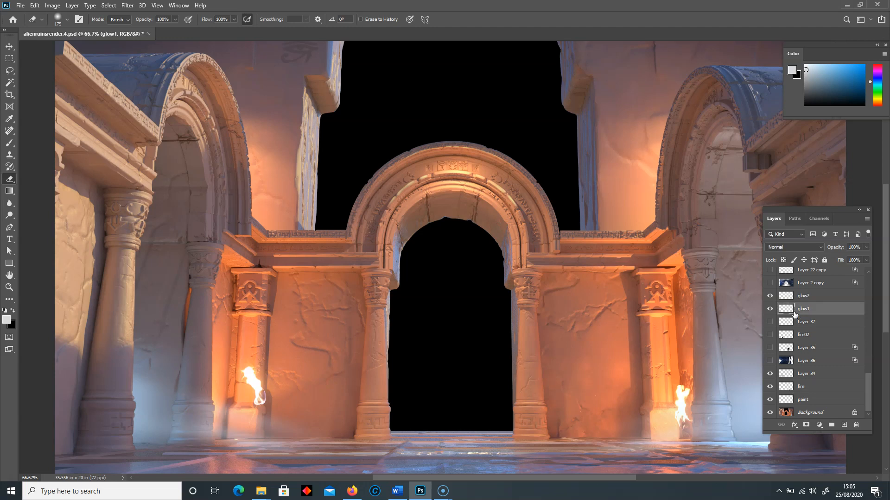
pyautogui.click(792, 388)
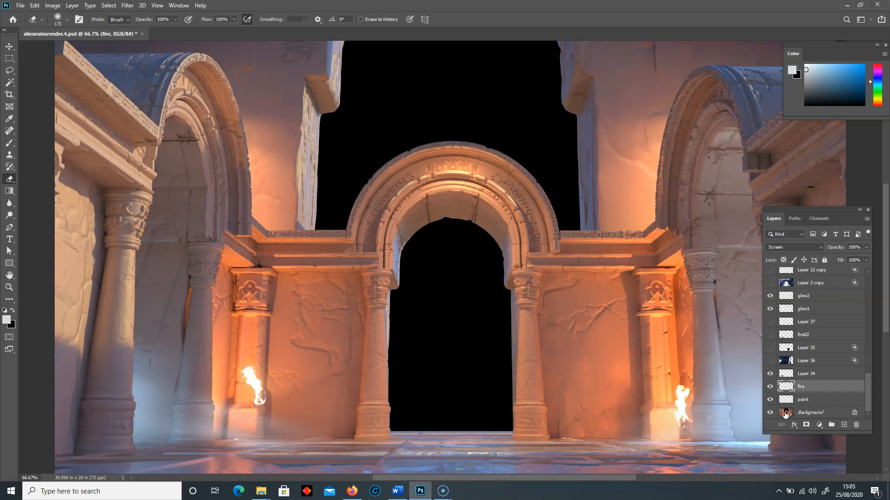
pyautogui.click(802, 366)
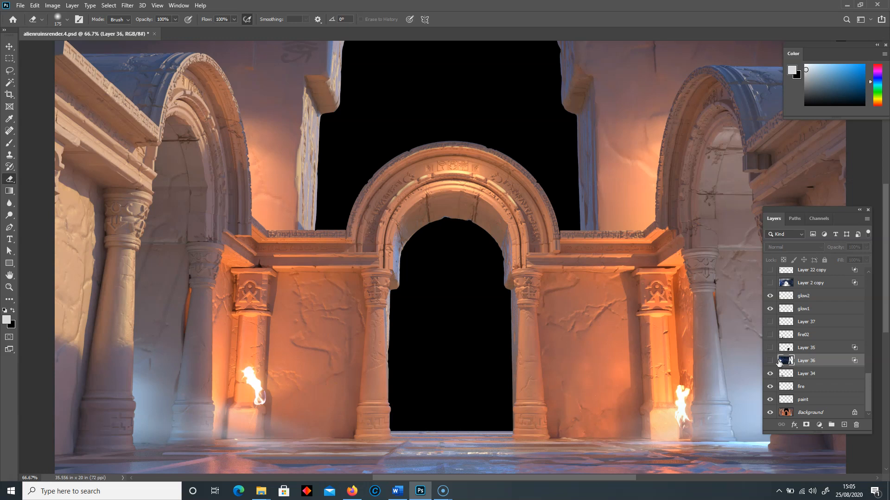
pyautogui.click(770, 362)
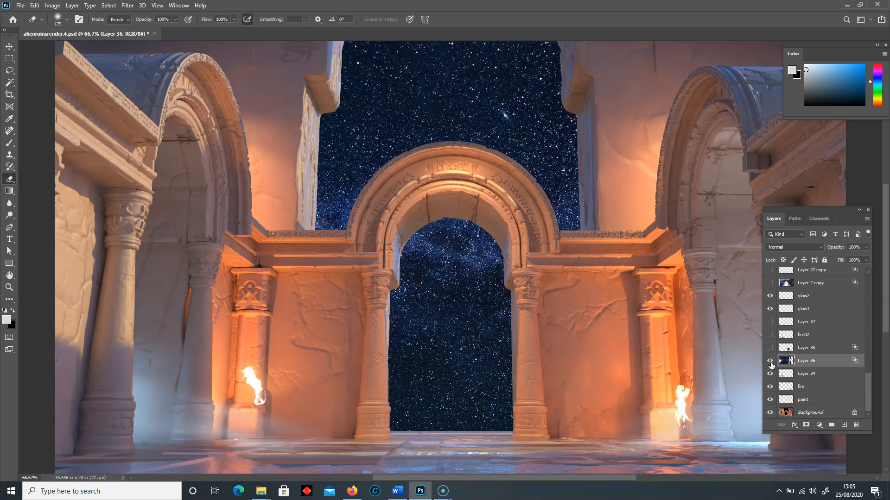